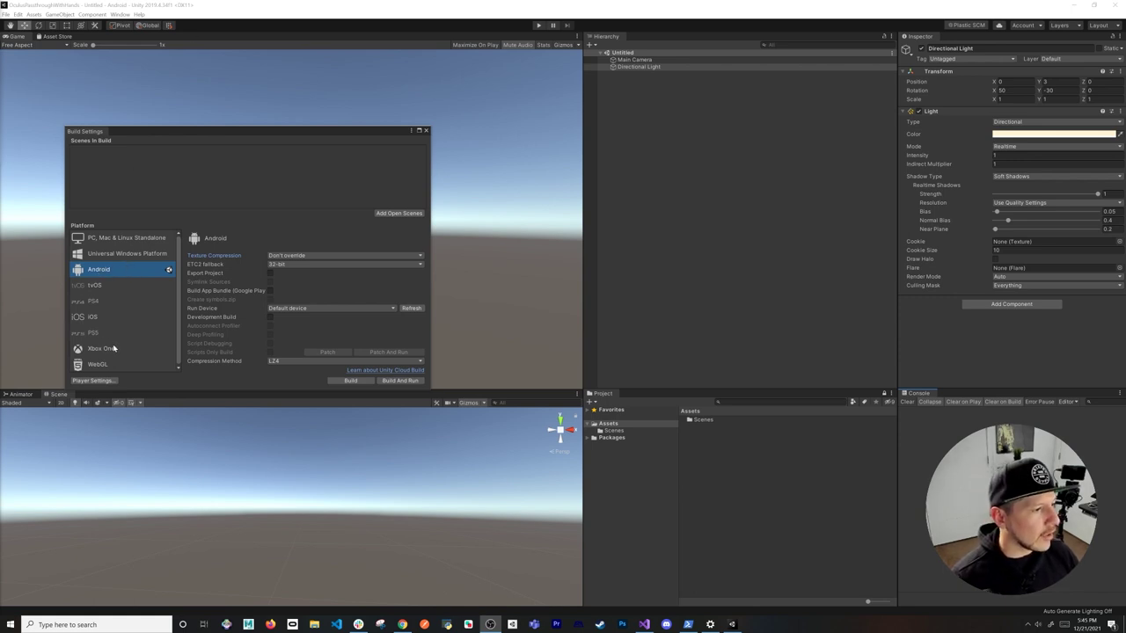
Install XR Plug-in Management from the project's Player settings
{"action": "left_click", "coordinate": [93, 380]}
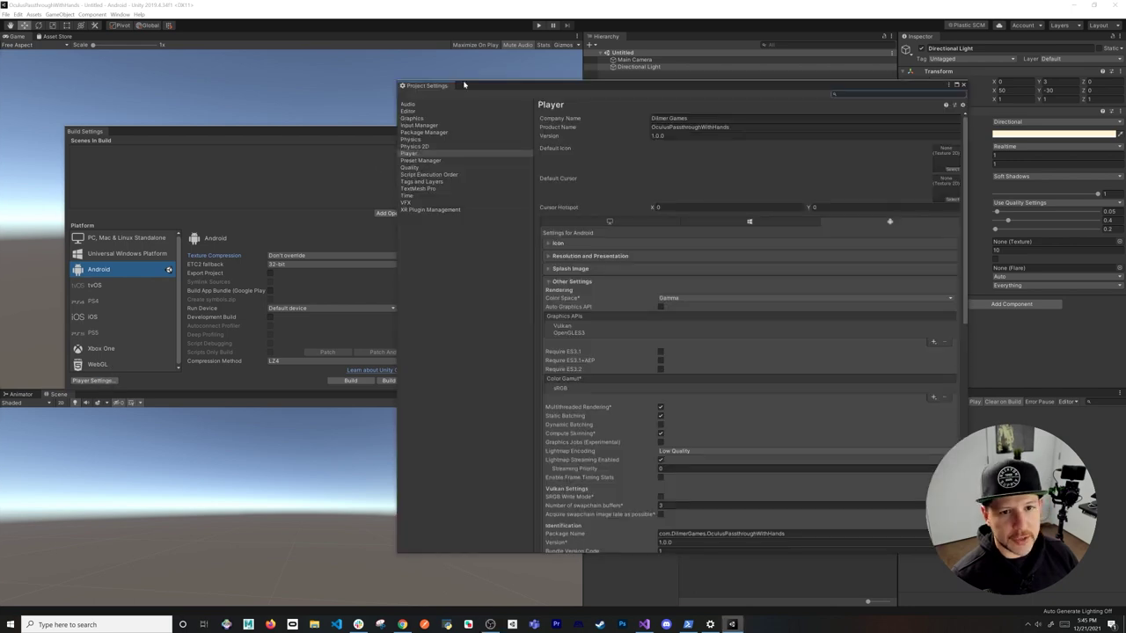
{"action": "left_click_drag", "start_coordinate": [471, 87], "coordinate": [229, 77]}
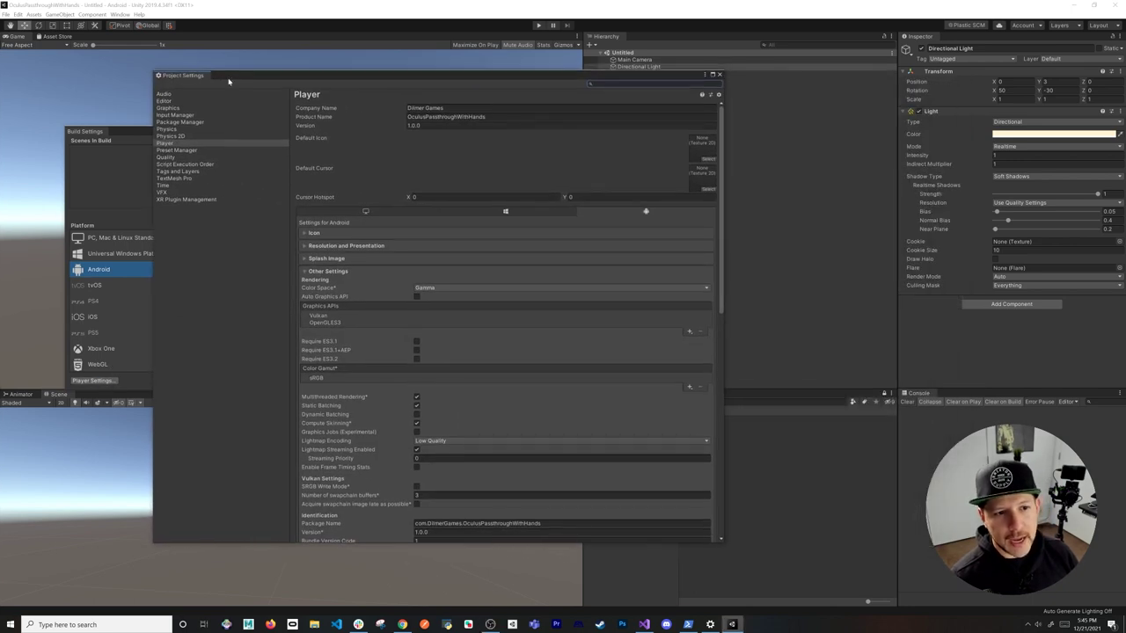
{"action": "left_click", "coordinate": [200, 200]}
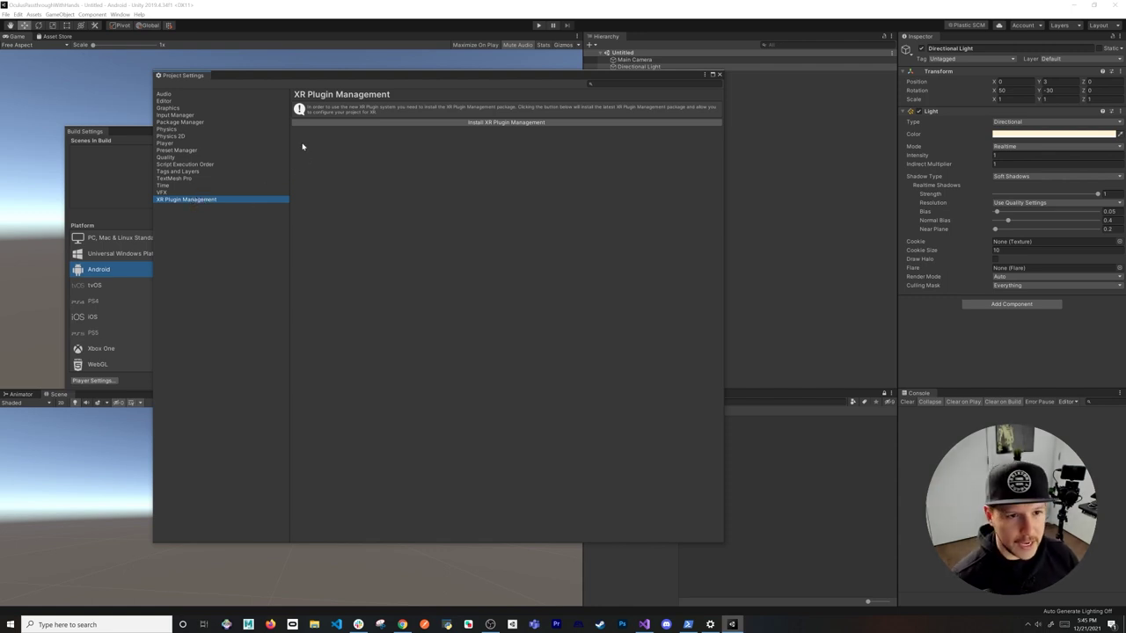
{"action": "left_click", "coordinate": [349, 124]}
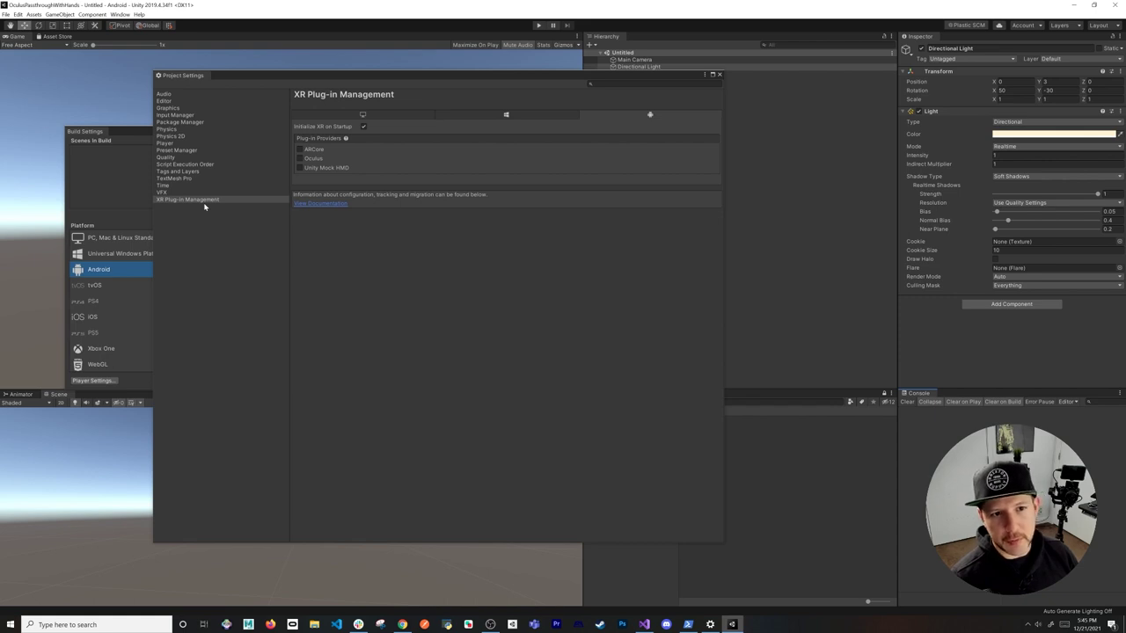
Enable the Oculus provider for Android and PC Standalone, and check its Android Oculus settings
{"action": "left_click", "coordinate": [299, 159]}
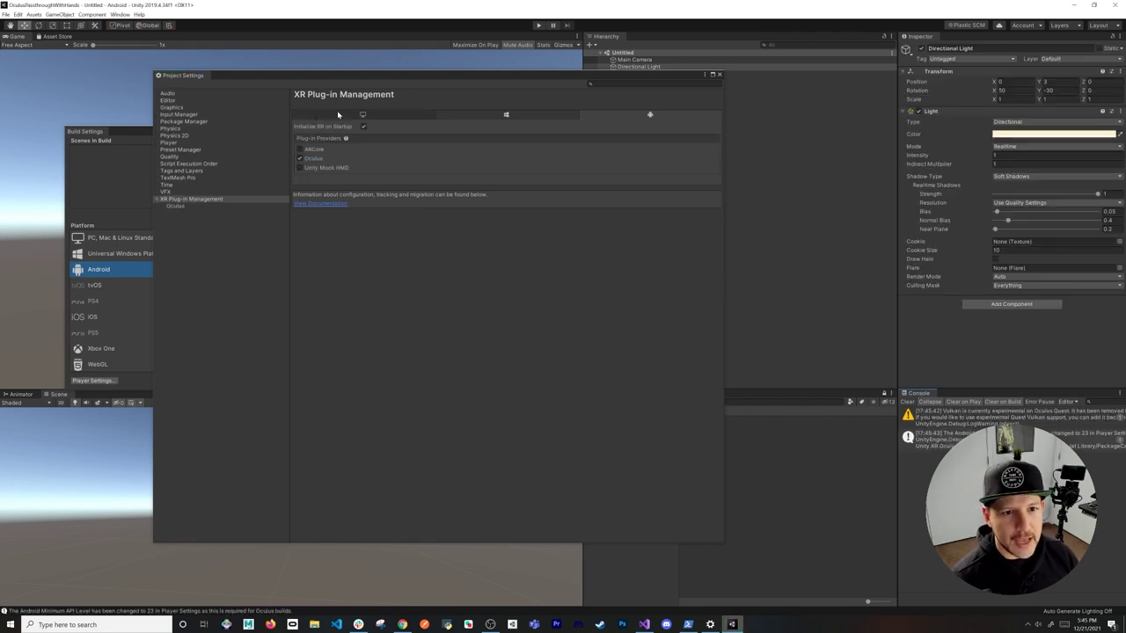
{"action": "left_click", "coordinate": [335, 115]}
{"action": "left_click", "coordinate": [300, 158]}
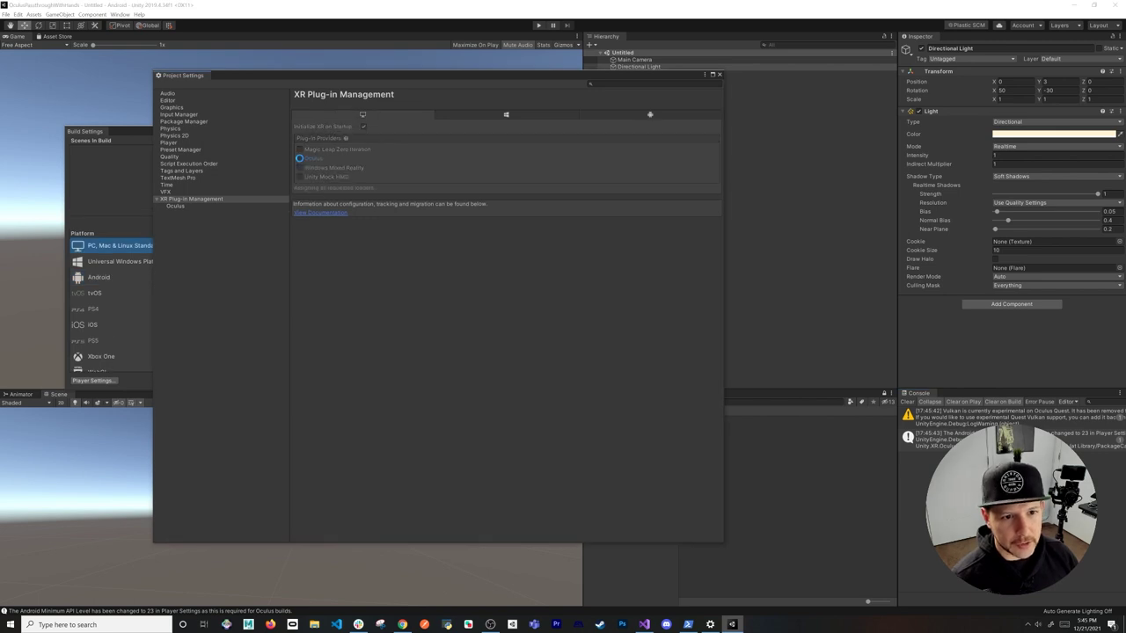
{"action": "left_click", "coordinate": [191, 204]}
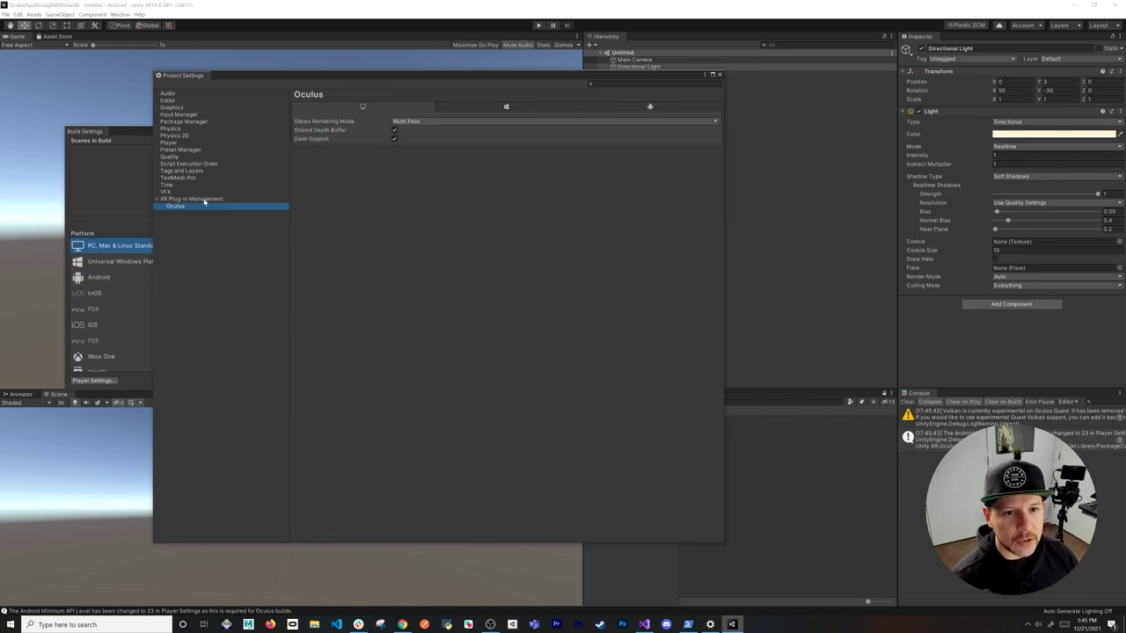
{"action": "left_click", "coordinate": [618, 109]}
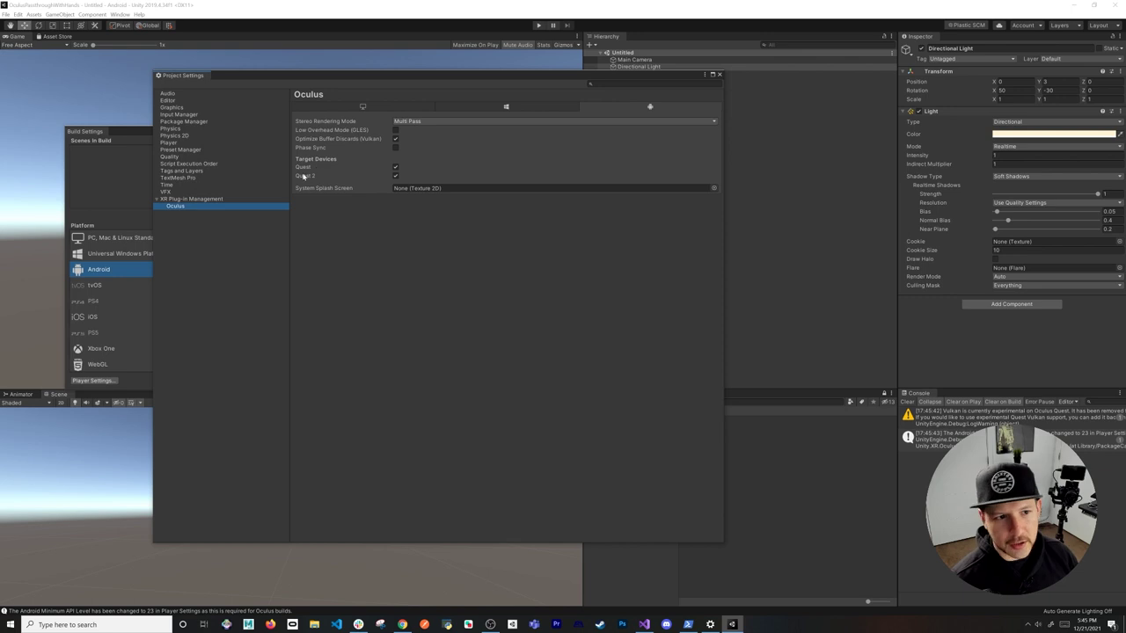
{"action": "left_click", "coordinate": [719, 76]}
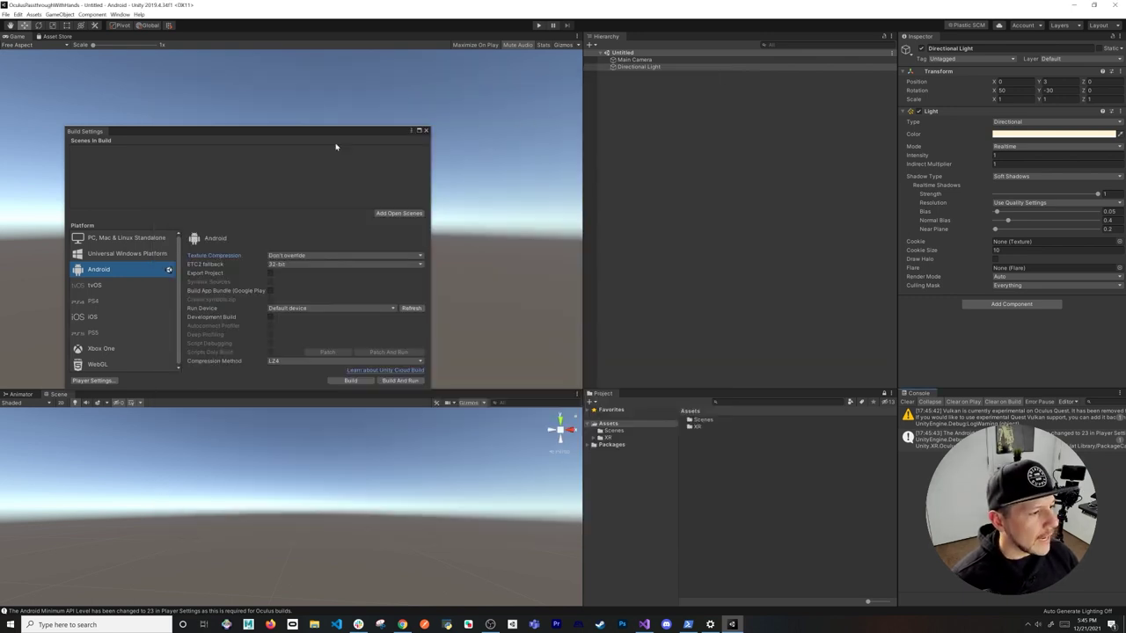
Set the Android scripting backend to IL2CPP, targeting ARM64 only instead of ARMv7
{"action": "left_click", "coordinate": [76, 379]}
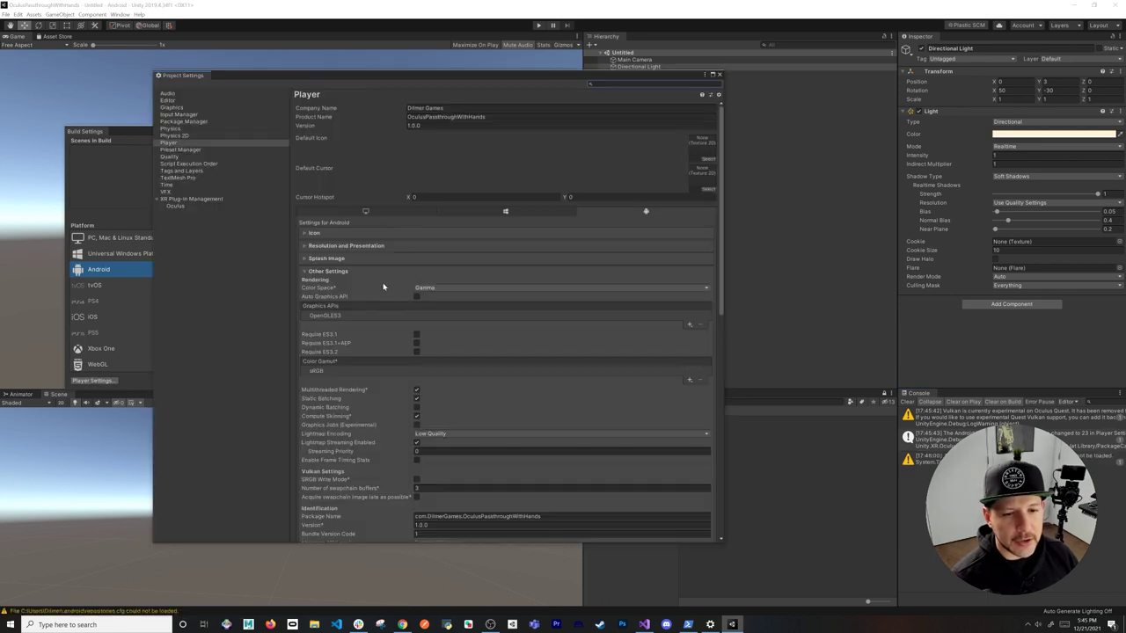
{"action": "scroll", "coordinate": [356, 287], "scroll_direction": "down", "scroll_amount": 5}
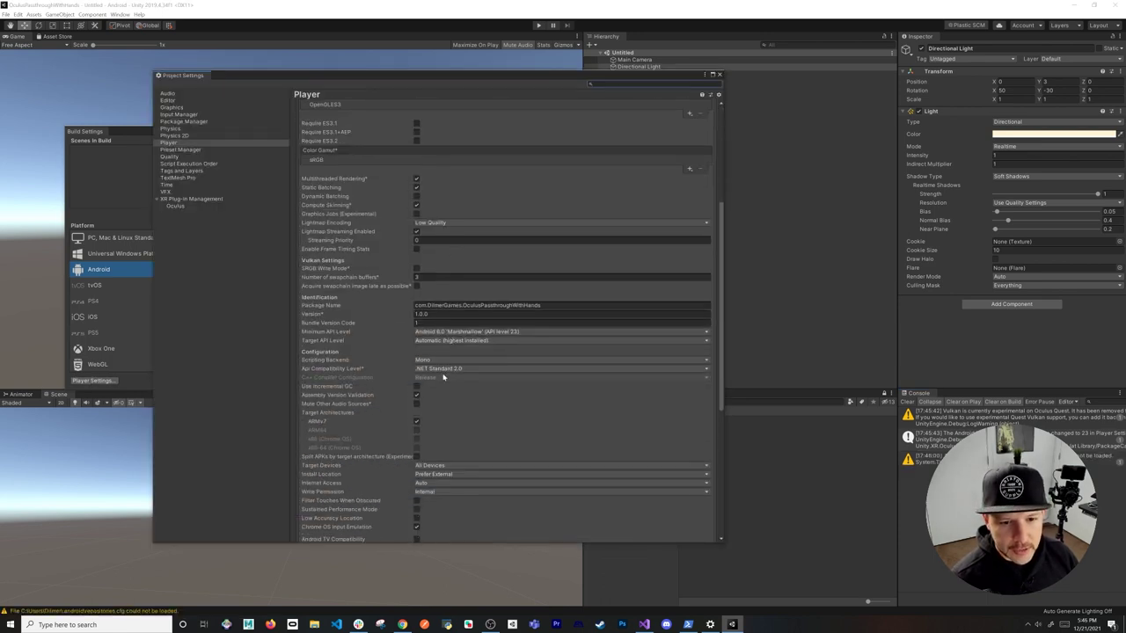
{"action": "left_click", "coordinate": [428, 361]}
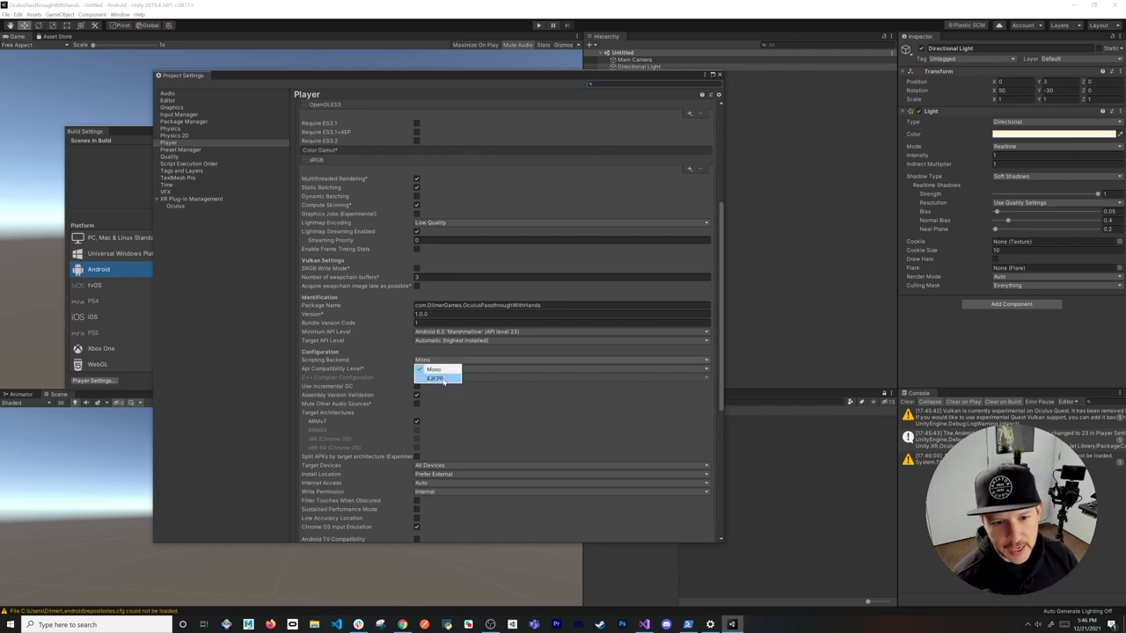
{"action": "left_click", "coordinate": [441, 379]}
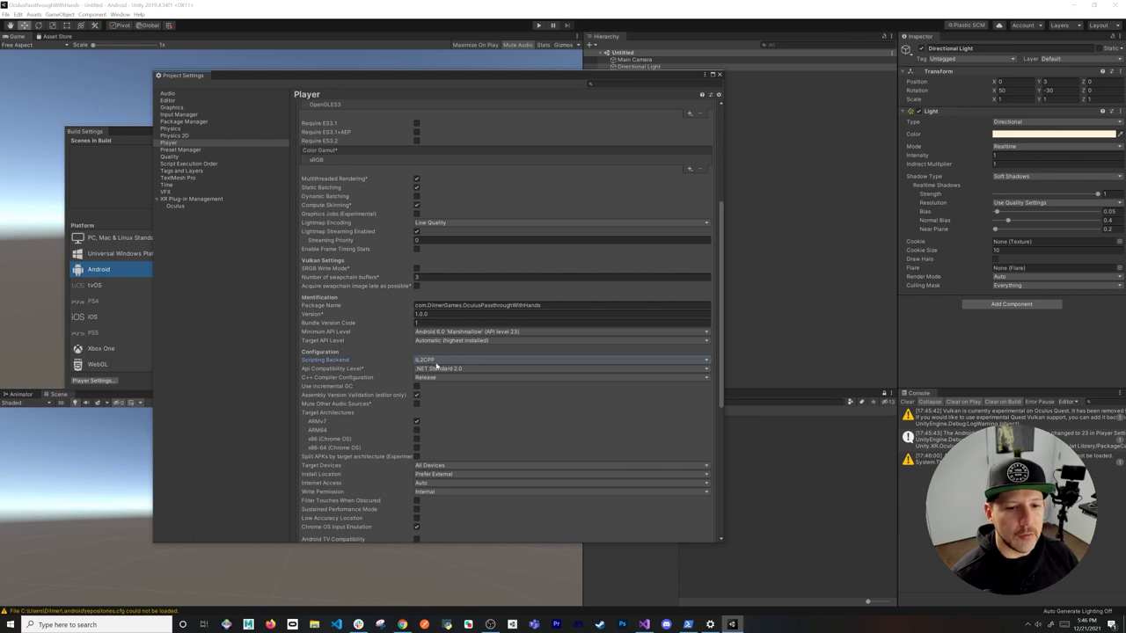
{"action": "left_click", "coordinate": [418, 420]}
{"action": "left_click", "coordinate": [415, 431]}
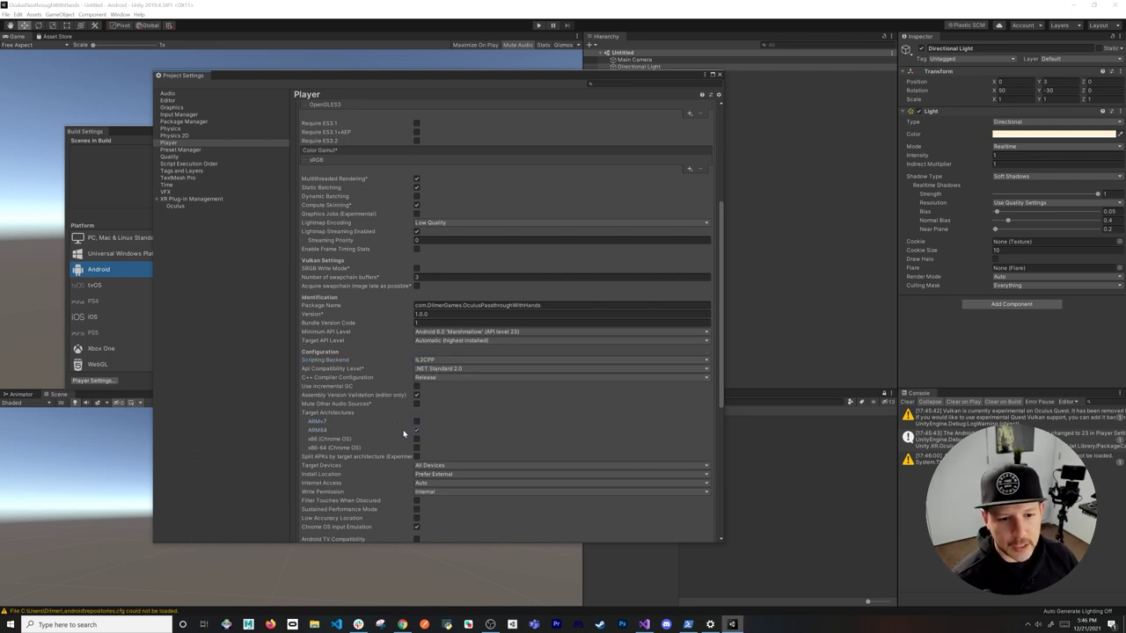
{"action": "left_click", "coordinate": [429, 364]}
{"action": "left_click", "coordinate": [435, 359]}
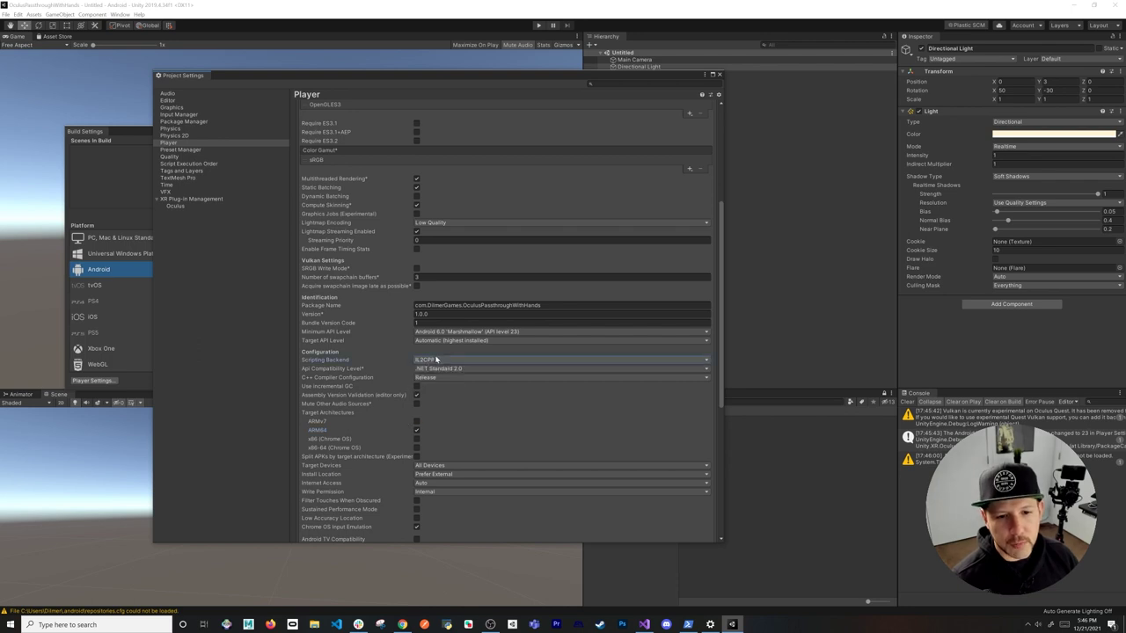
Set API Compatibility Level to .NET 4.x and Color Space to Linear, then close both windows
{"action": "left_click", "coordinate": [429, 368]}
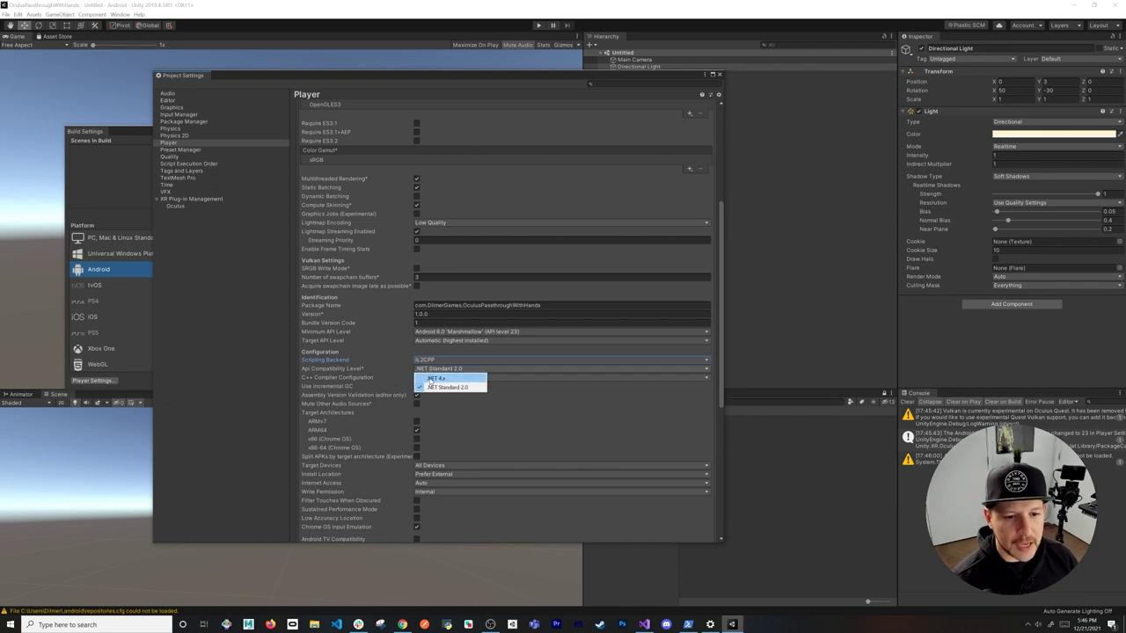
{"action": "left_click", "coordinate": [431, 378]}
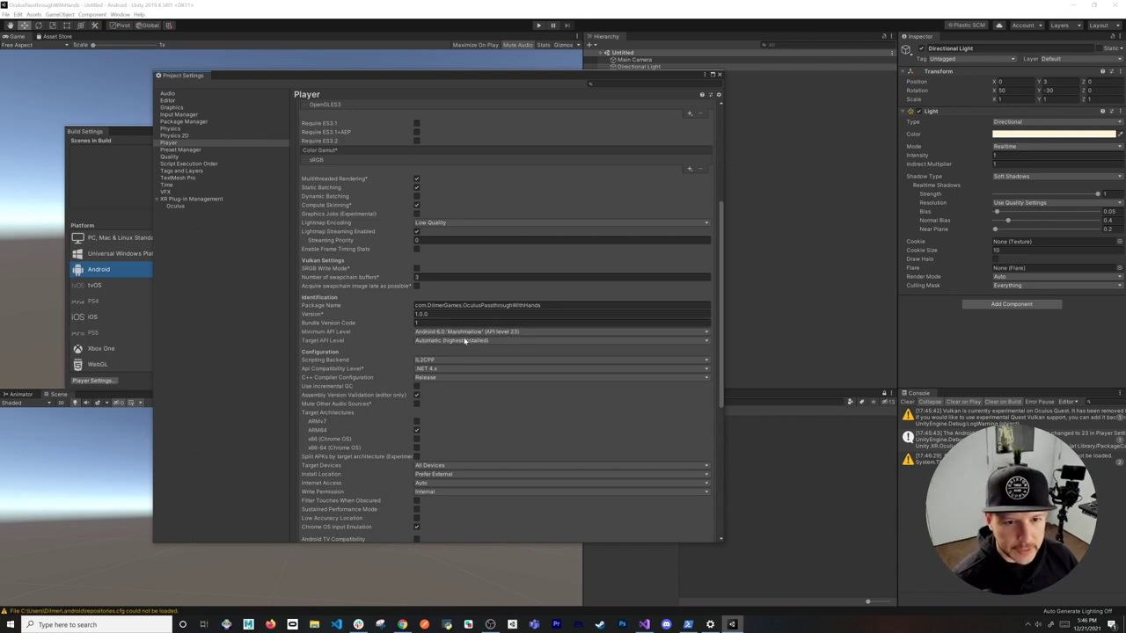
{"action": "scroll", "coordinate": [464, 342], "scroll_direction": "up", "scroll_amount": 5}
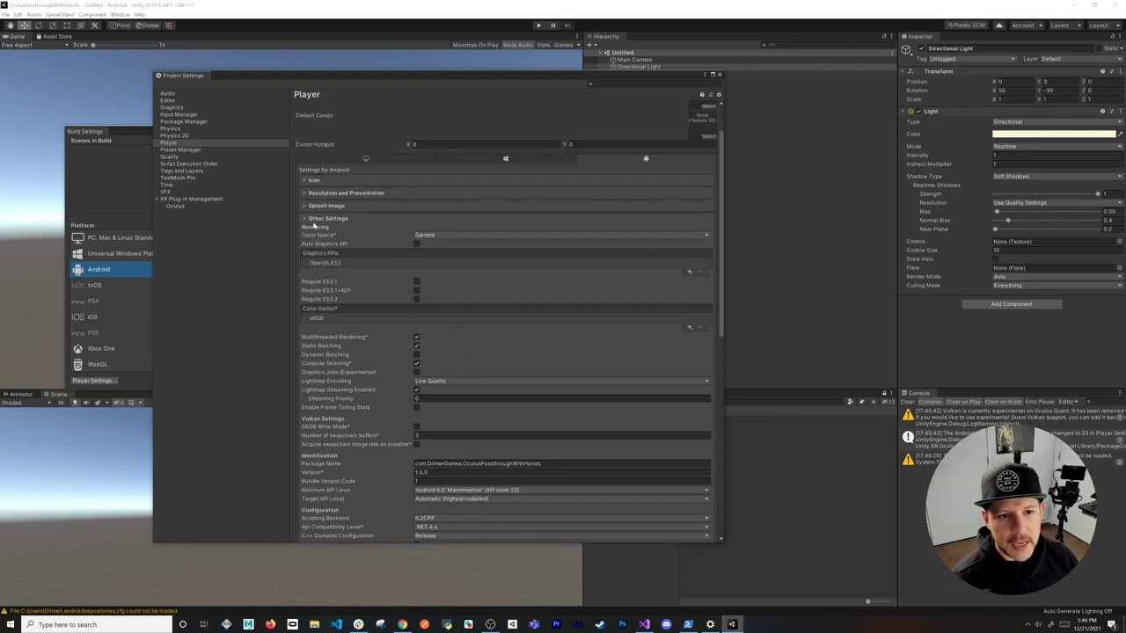
{"action": "left_click", "coordinate": [447, 236]}
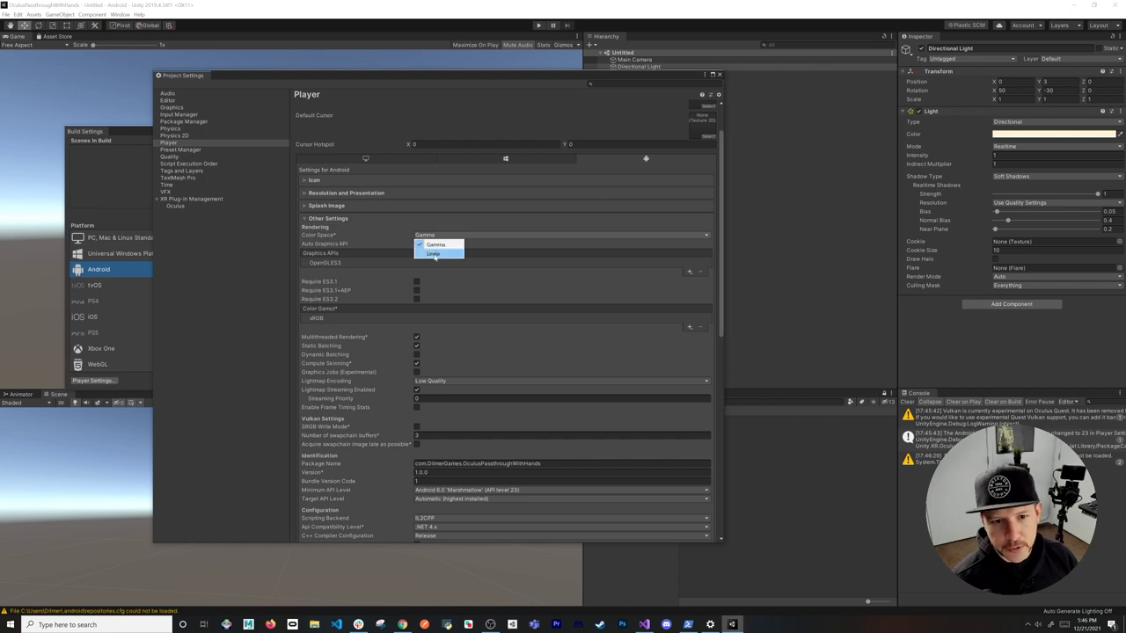
{"action": "left_click", "coordinate": [442, 248]}
{"action": "scroll", "coordinate": [422, 246], "scroll_direction": "down", "scroll_amount": 10}
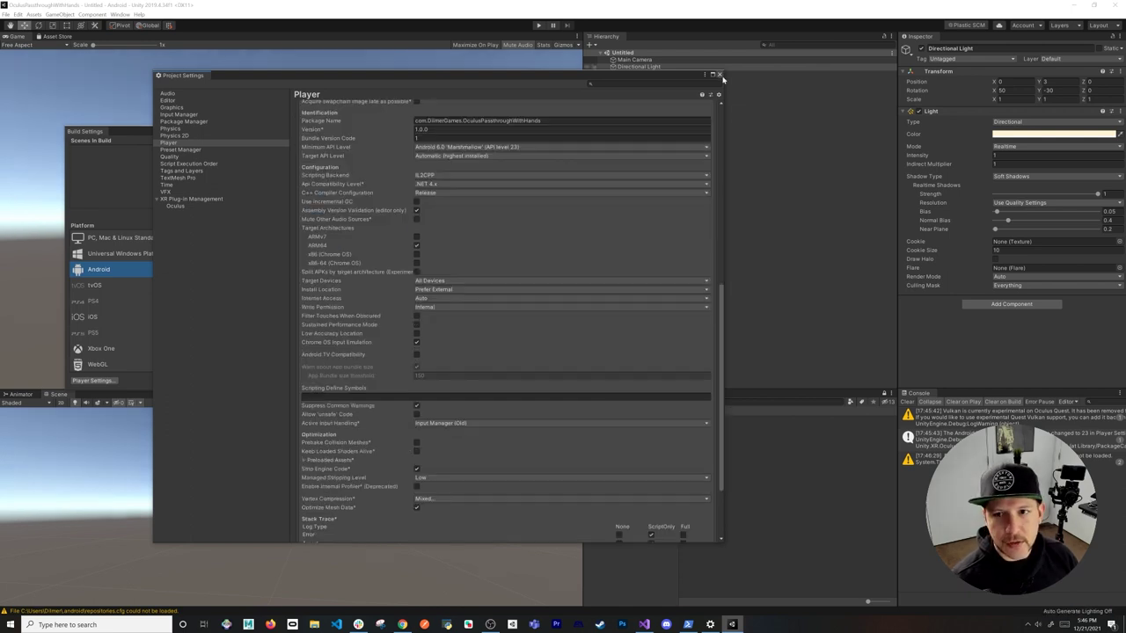
{"action": "left_click", "coordinate": [721, 75]}
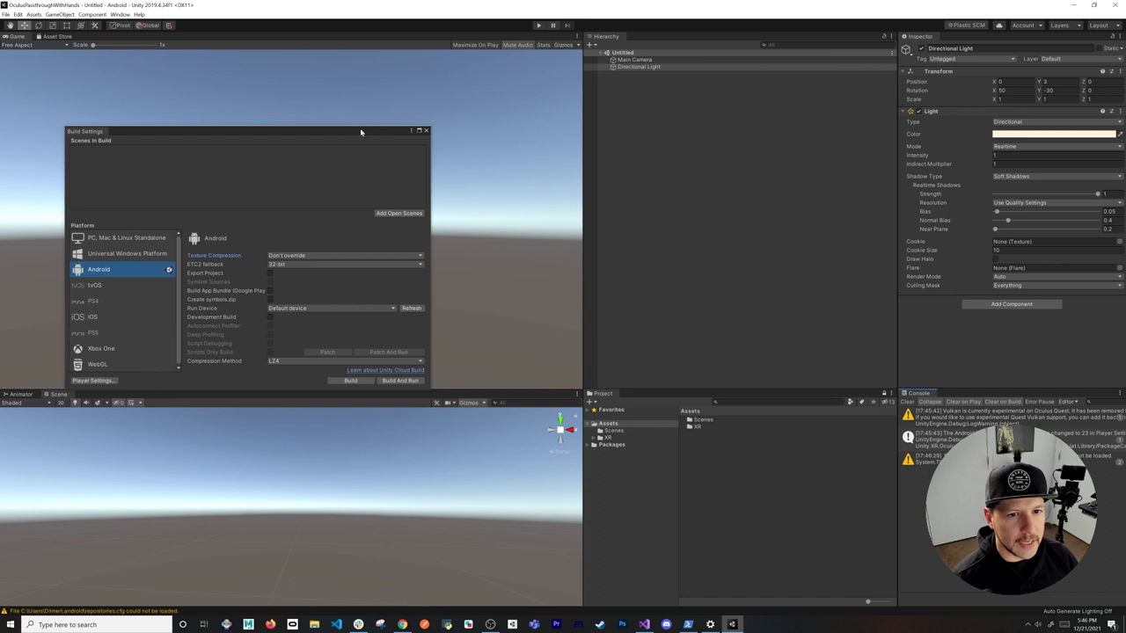
{"action": "left_click", "coordinate": [426, 130]}
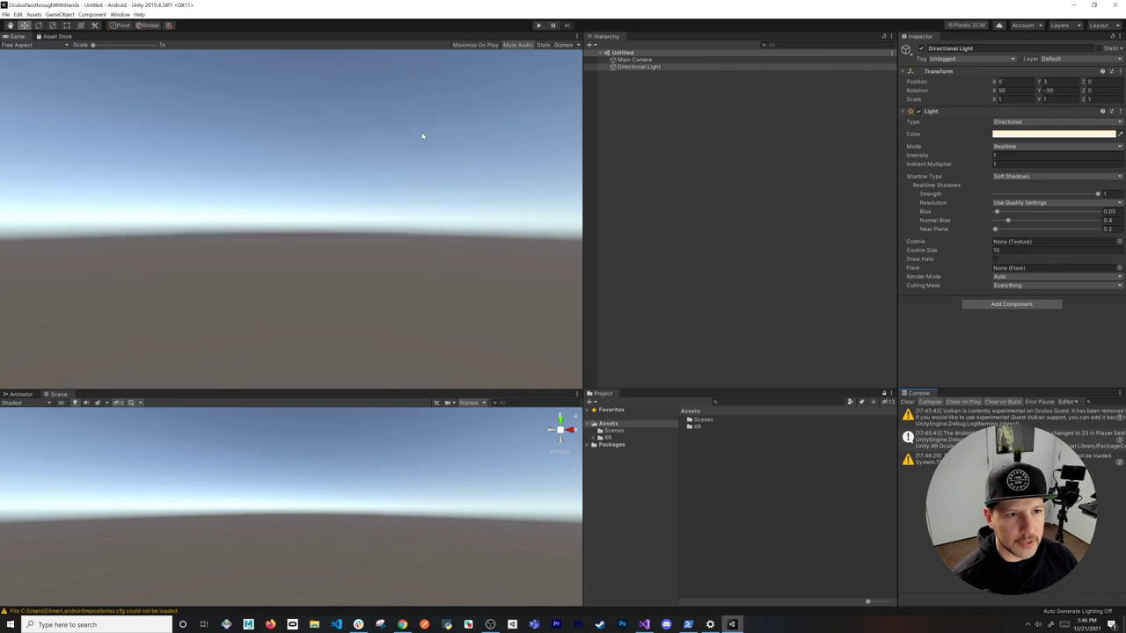
Search the Package Manager for Oculus and import the Oculus Integration package
{"action": "left_click", "coordinate": [119, 14]}
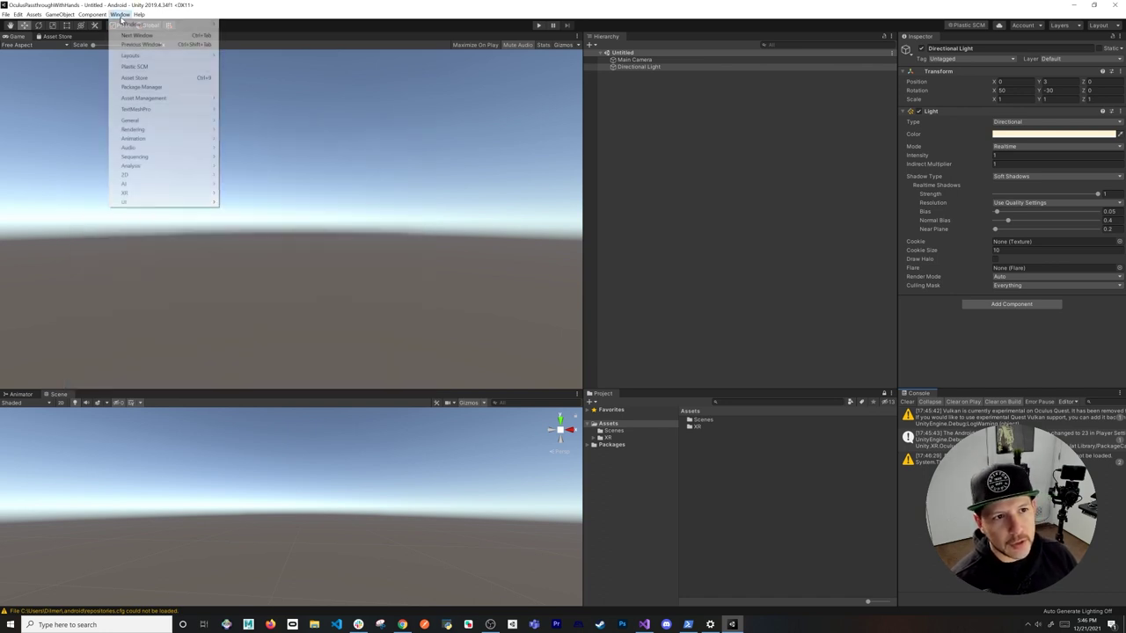
{"action": "left_click", "coordinate": [155, 88]}
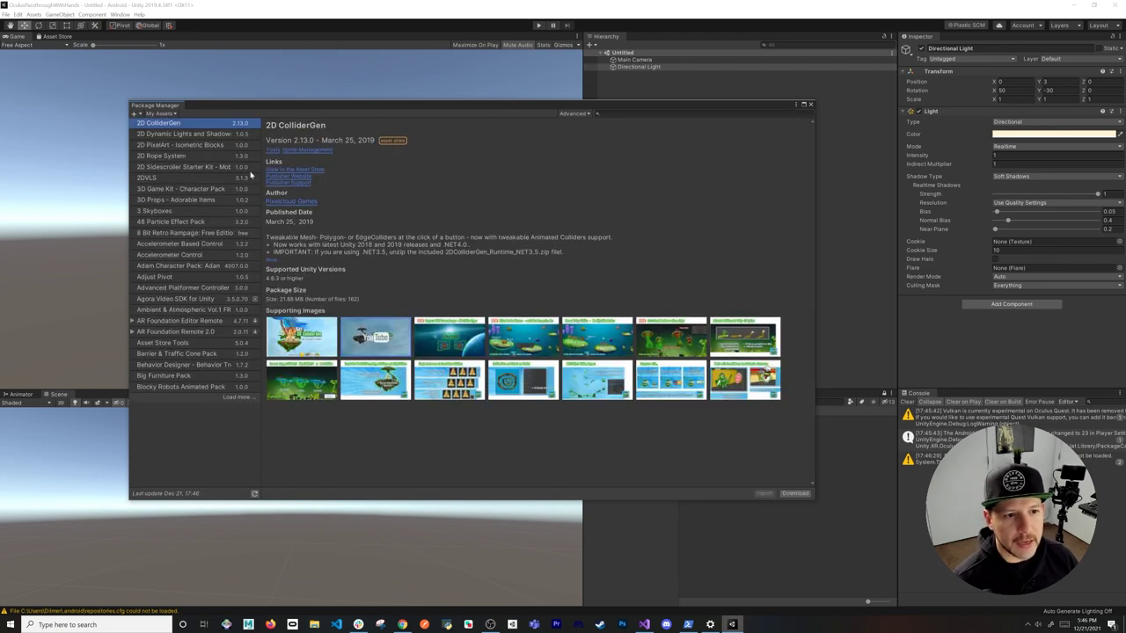
{"action": "left_click", "coordinate": [641, 112]}
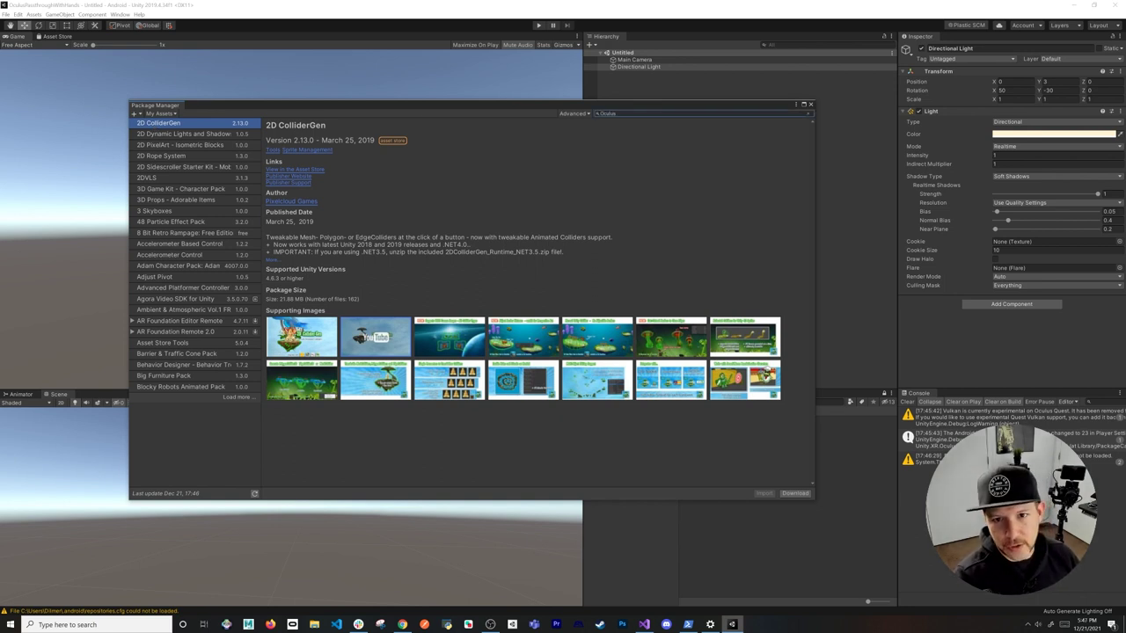
{"action": "key", "text": "Return"}
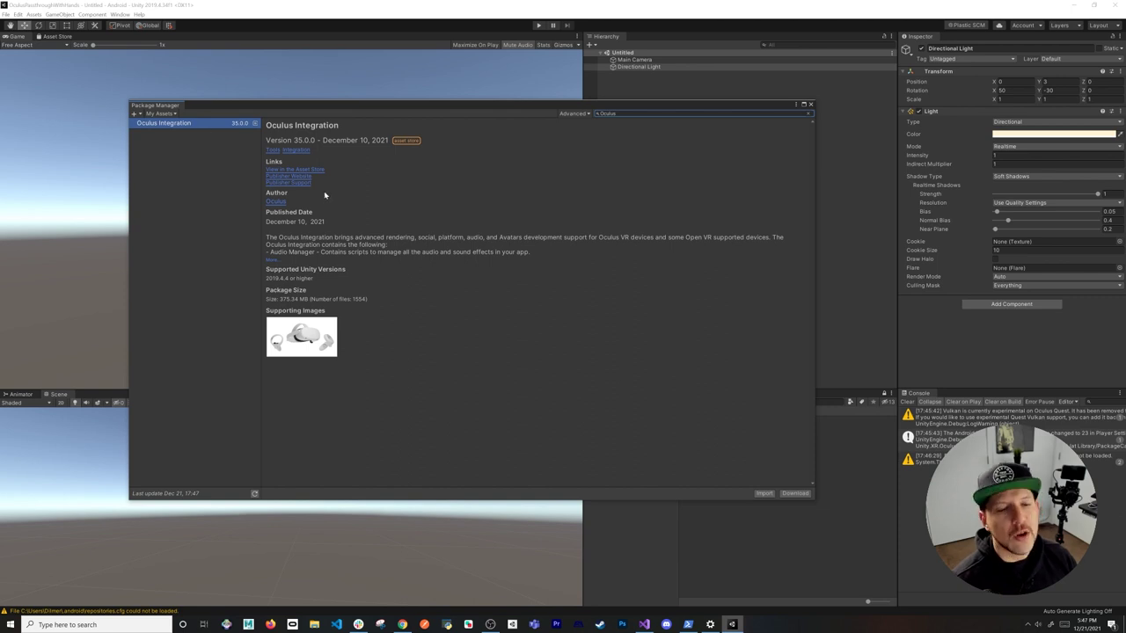
{"action": "left_click", "coordinate": [763, 494]}
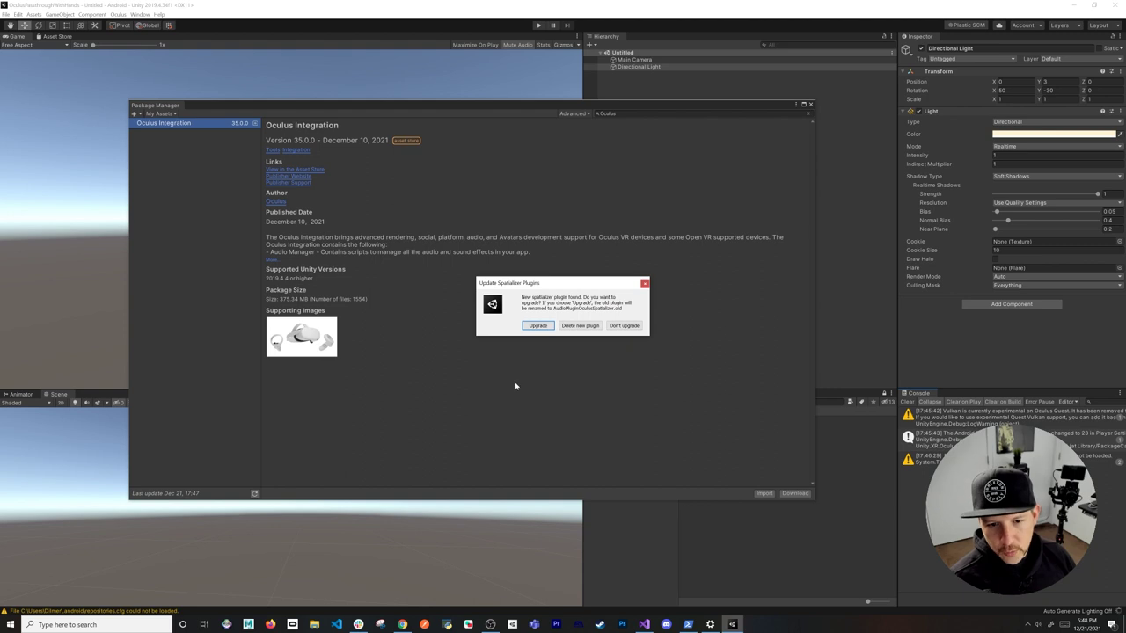
Accept the spatializer and OVRPlugin 1.67.0 updates and restart the editor
{"action": "left_click", "coordinate": [535, 326]}
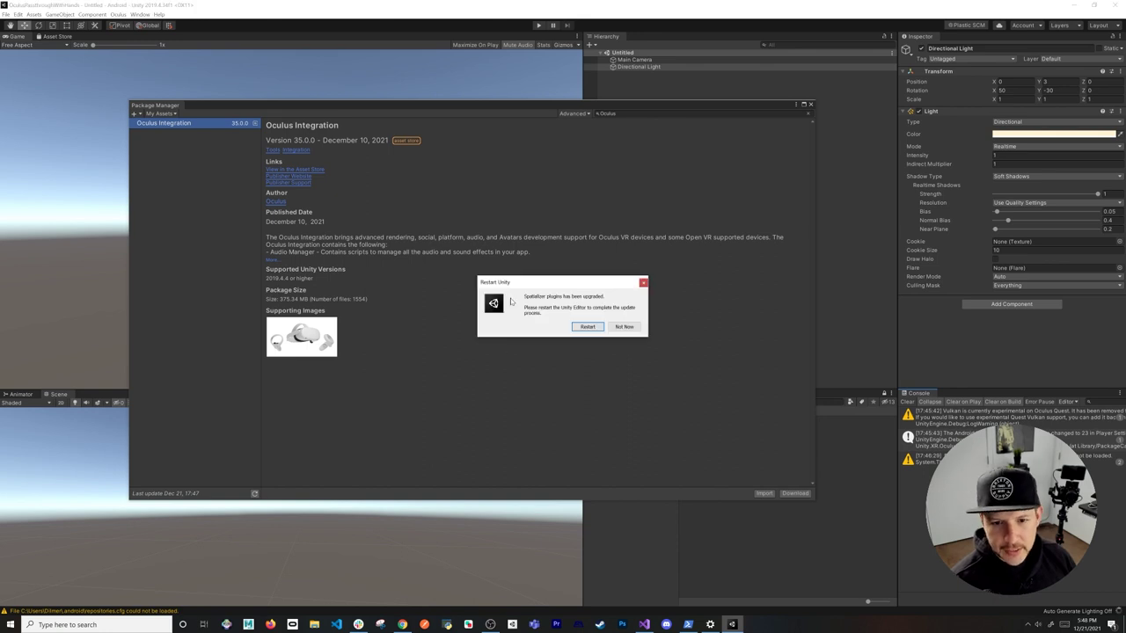
{"action": "left_click", "coordinate": [576, 331]}
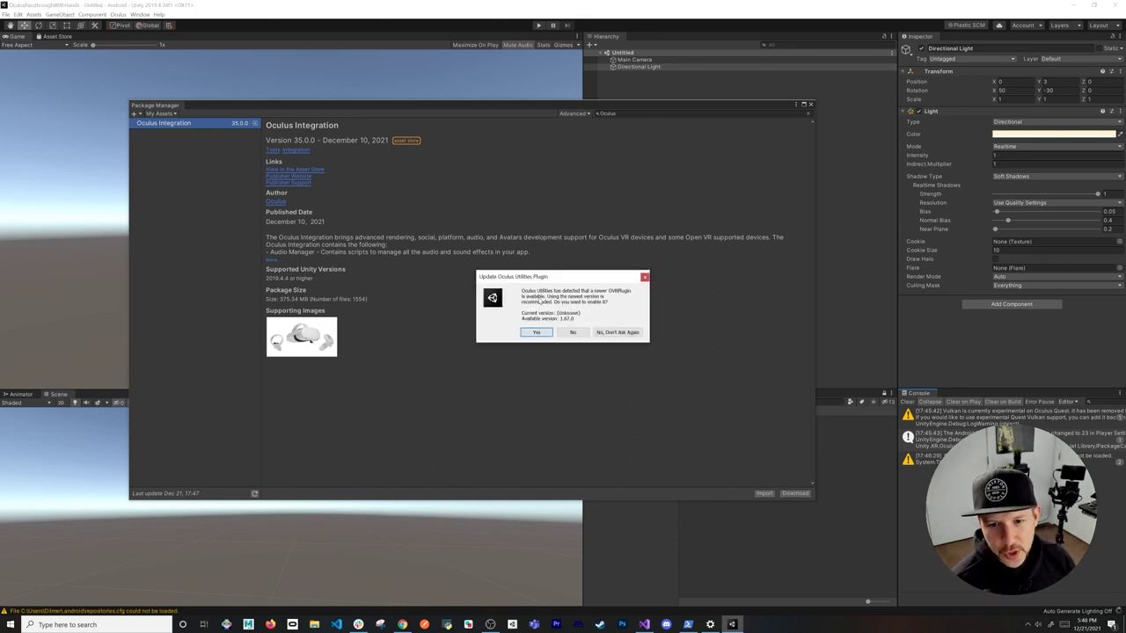
{"action": "left_click", "coordinate": [537, 333]}
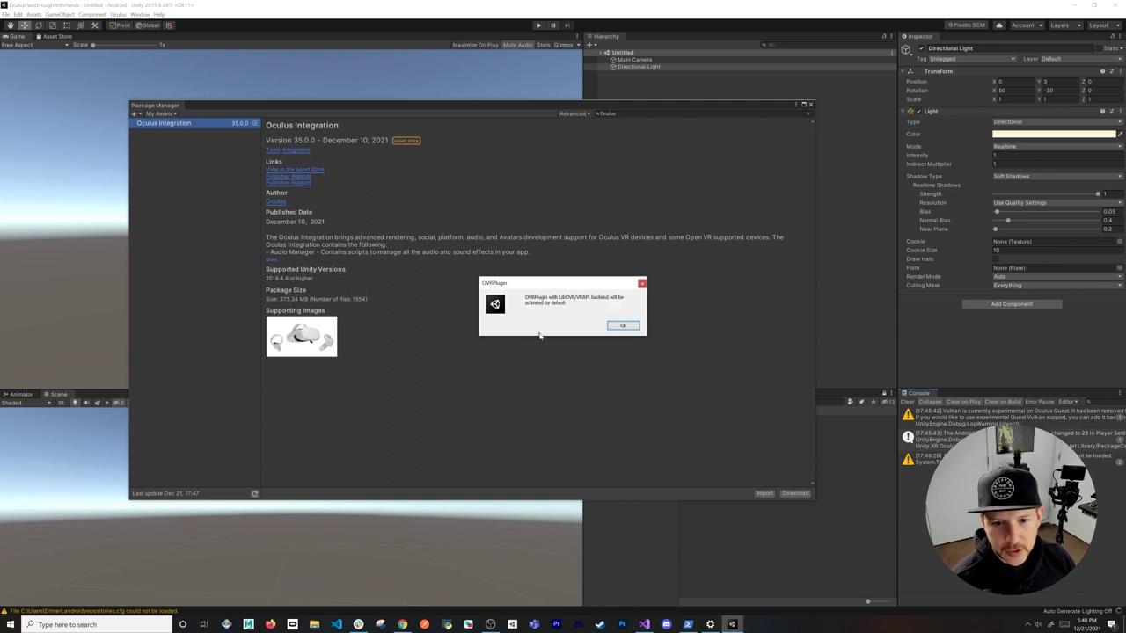
{"action": "key", "text": "Return"}
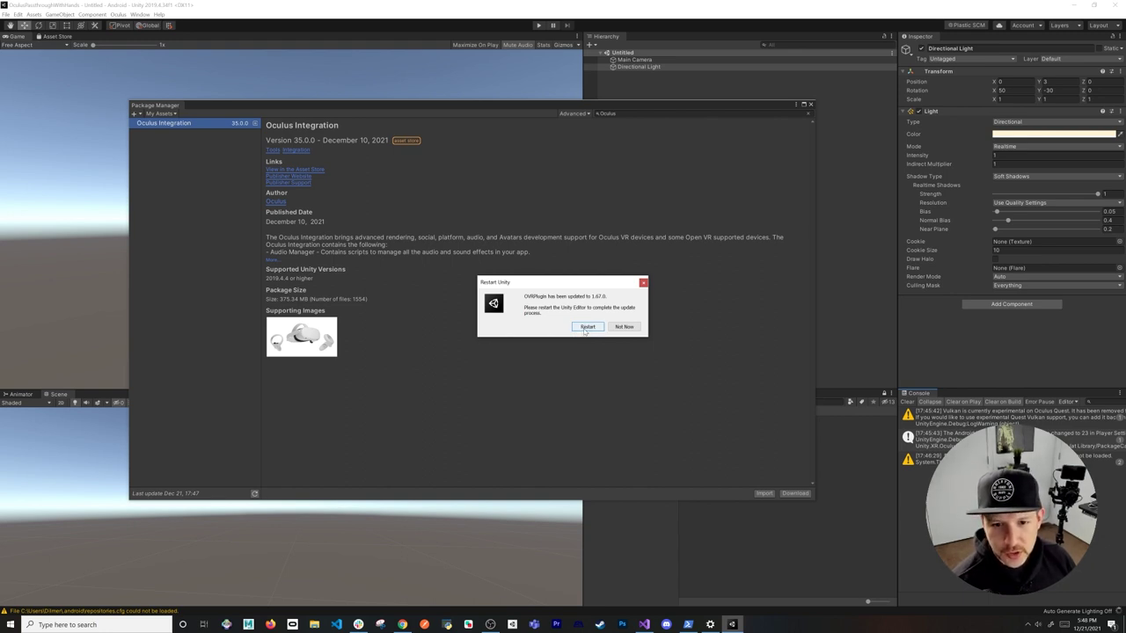
{"action": "left_click", "coordinate": [585, 327]}
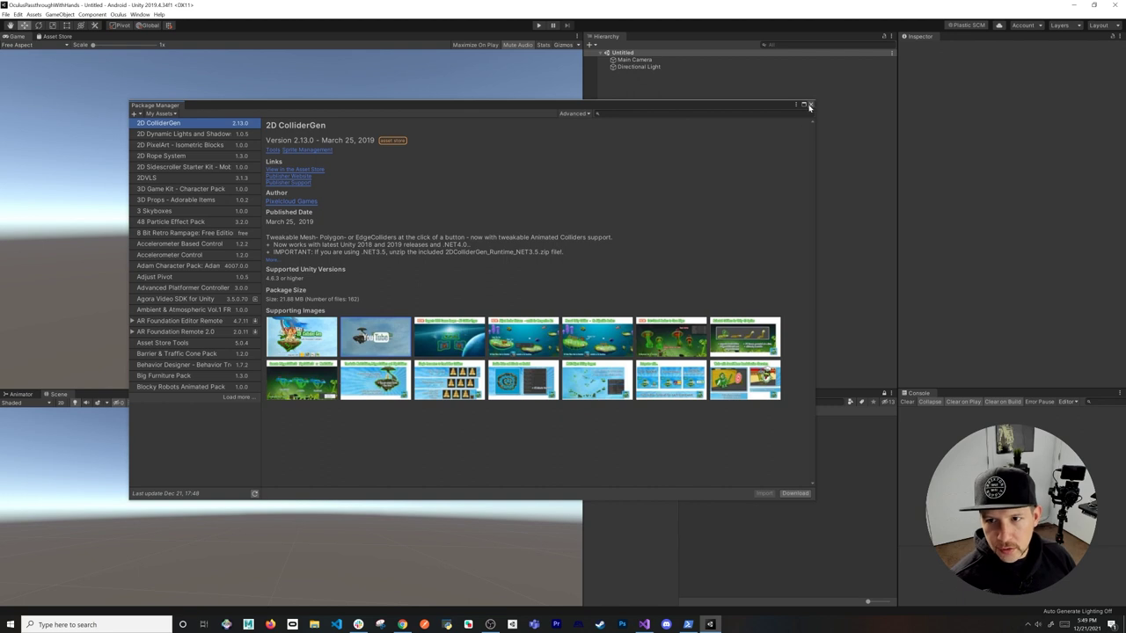
In OculusProjectConfig, set Hand Tracking Support to Controllers And Hands and enable Passthrough Capability
{"action": "left_click", "coordinate": [810, 105]}
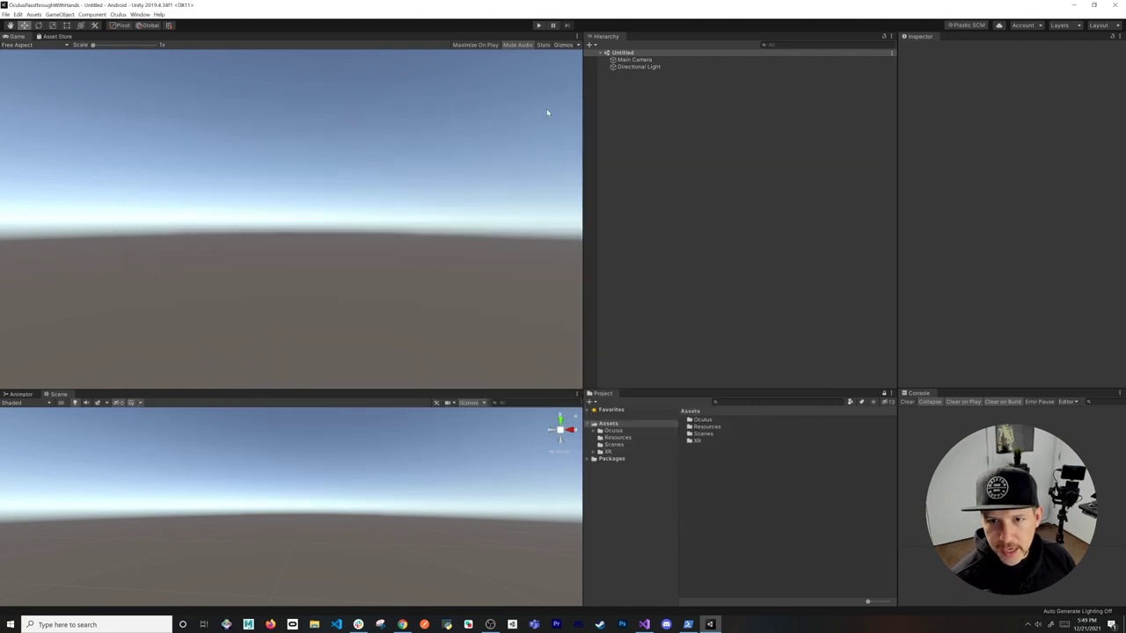
{"action": "left_click", "coordinate": [611, 431]}
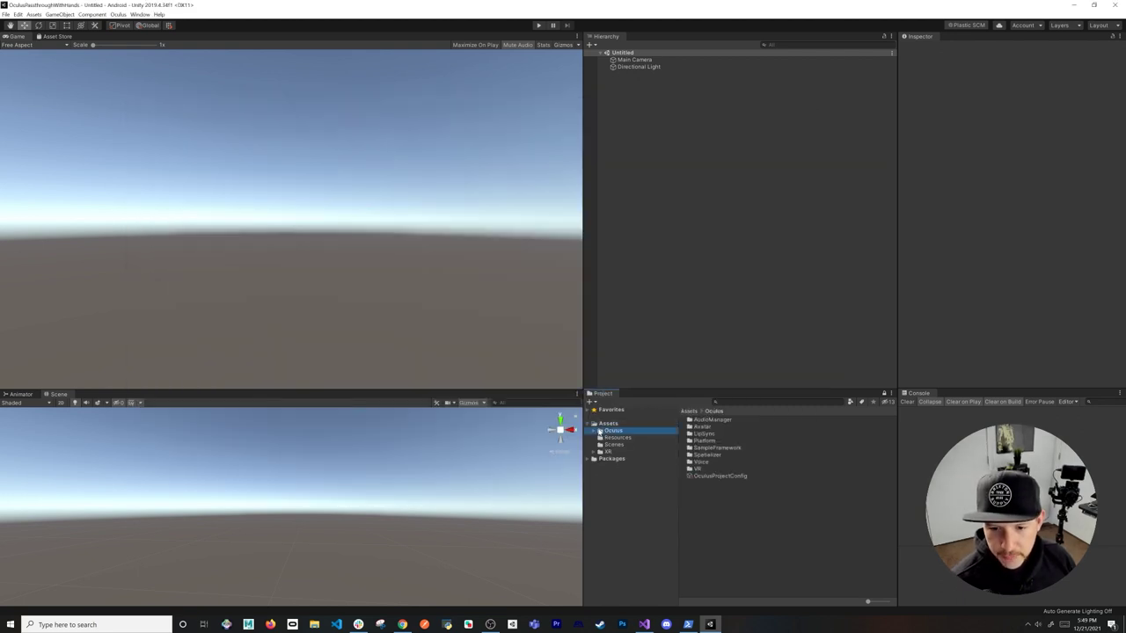
{"action": "left_click", "coordinate": [714, 476]}
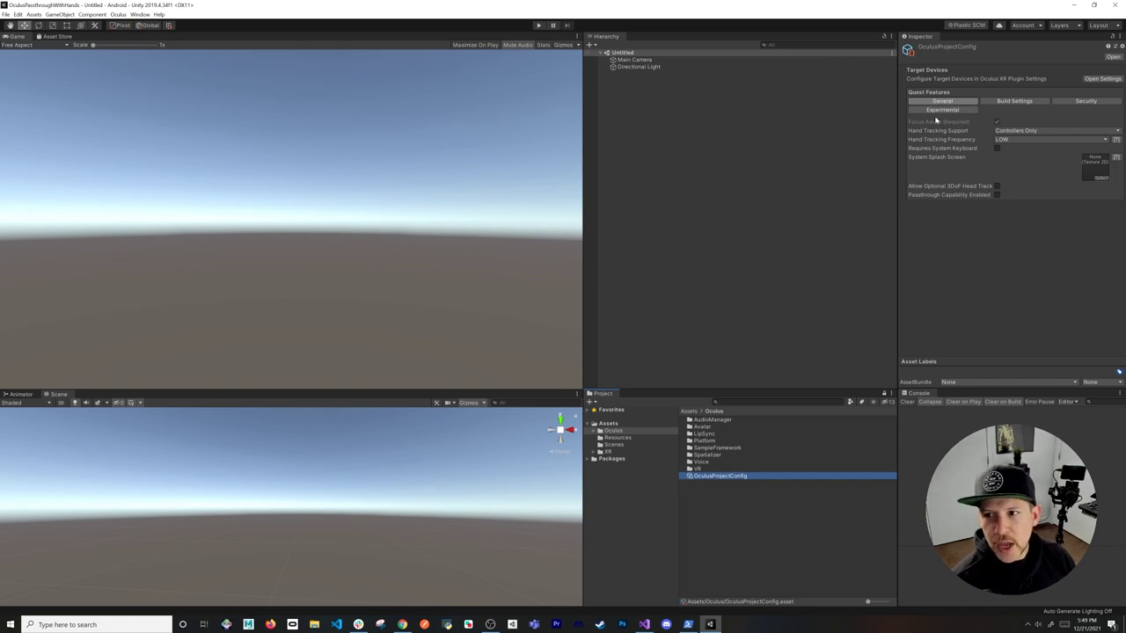
{"action": "left_click", "coordinate": [998, 131]}
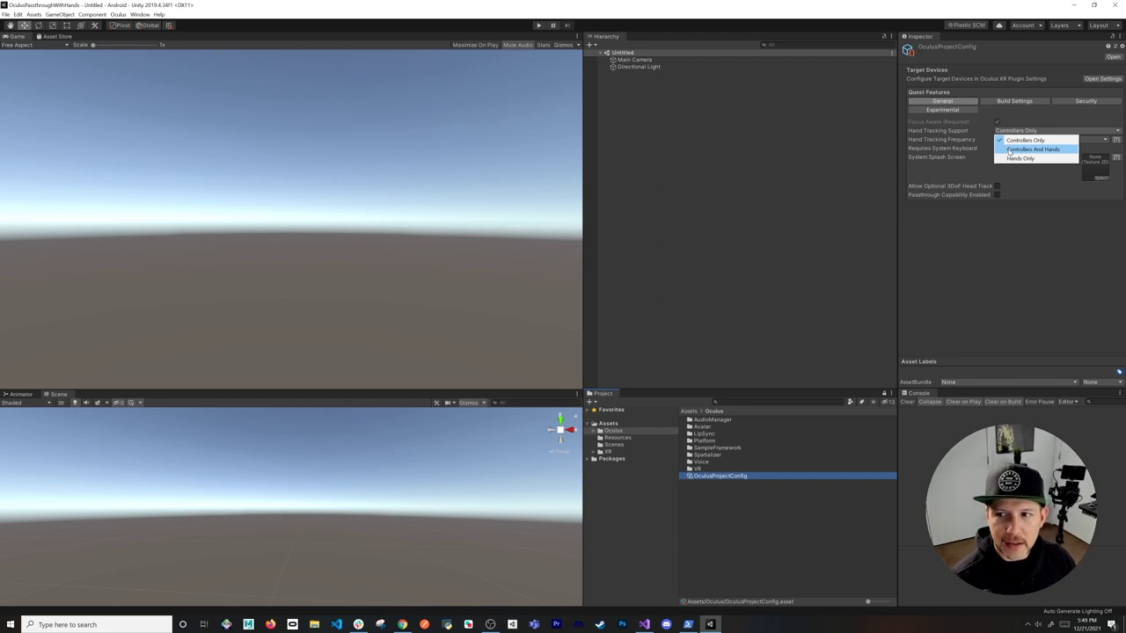
{"action": "left_click", "coordinate": [1024, 149]}
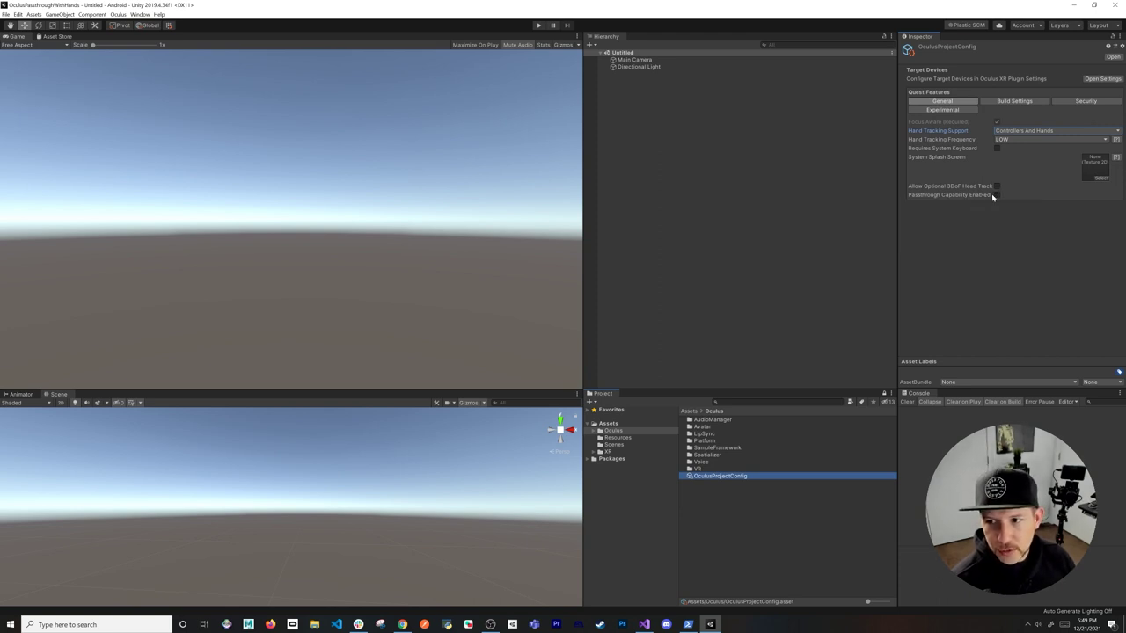
{"action": "left_click", "coordinate": [997, 194]}
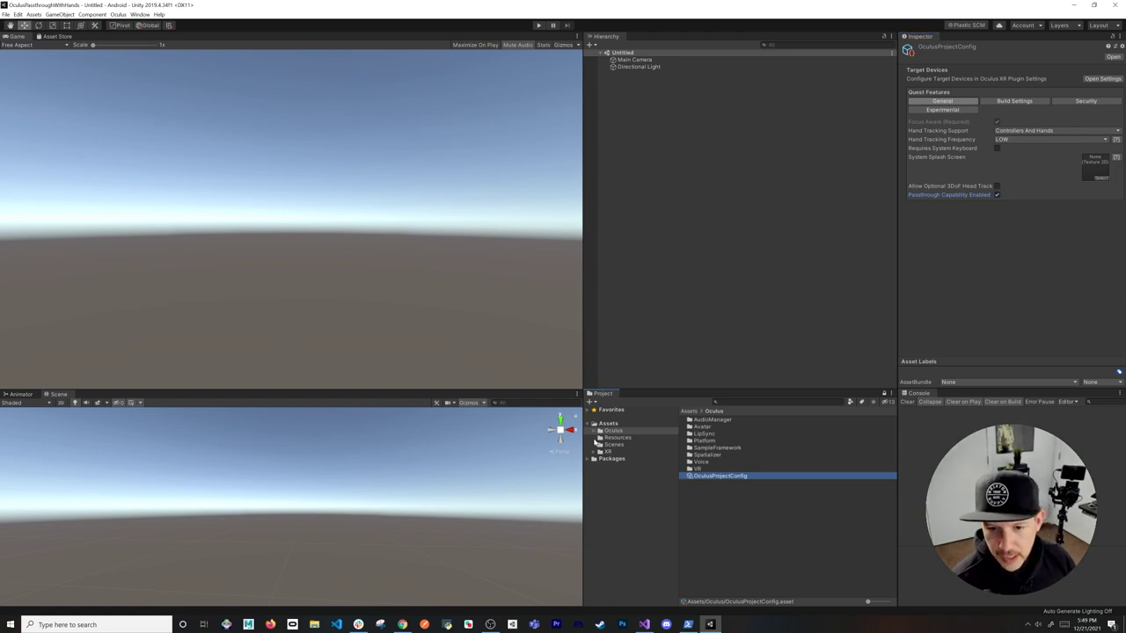
{"action": "left_click", "coordinate": [595, 430]}
Open the PassthroughHands scene from Passthrough/Scenes and add it to the build scenes
{"action": "scroll", "coordinate": [633, 489], "scroll_direction": "down", "scroll_amount": 3}
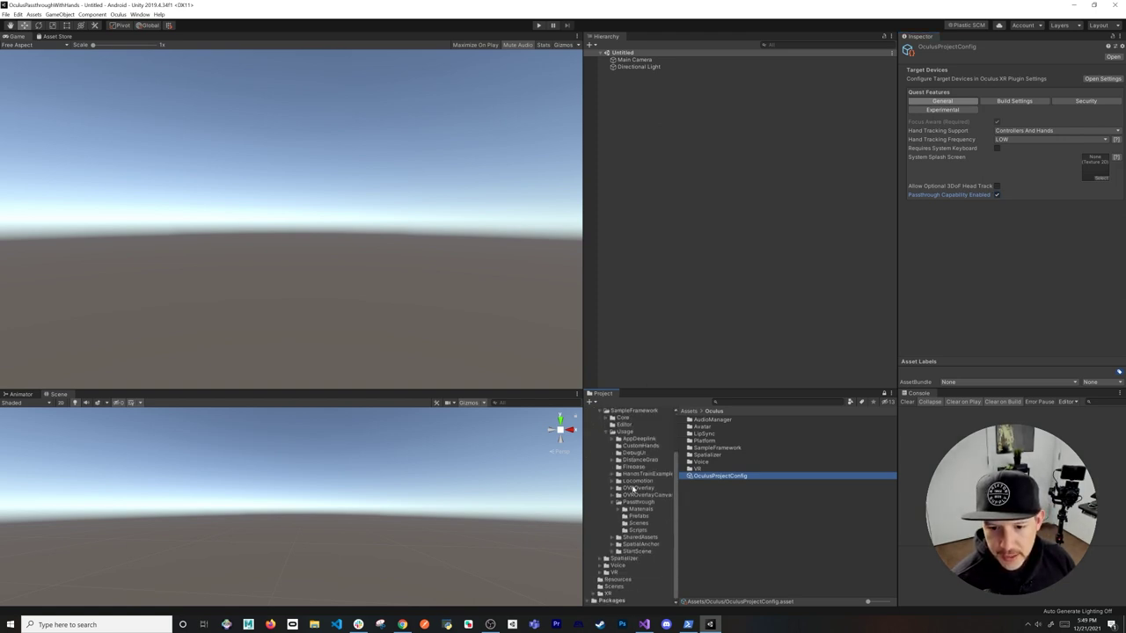
{"action": "left_click", "coordinate": [645, 504]}
{"action": "left_click", "coordinate": [647, 522]}
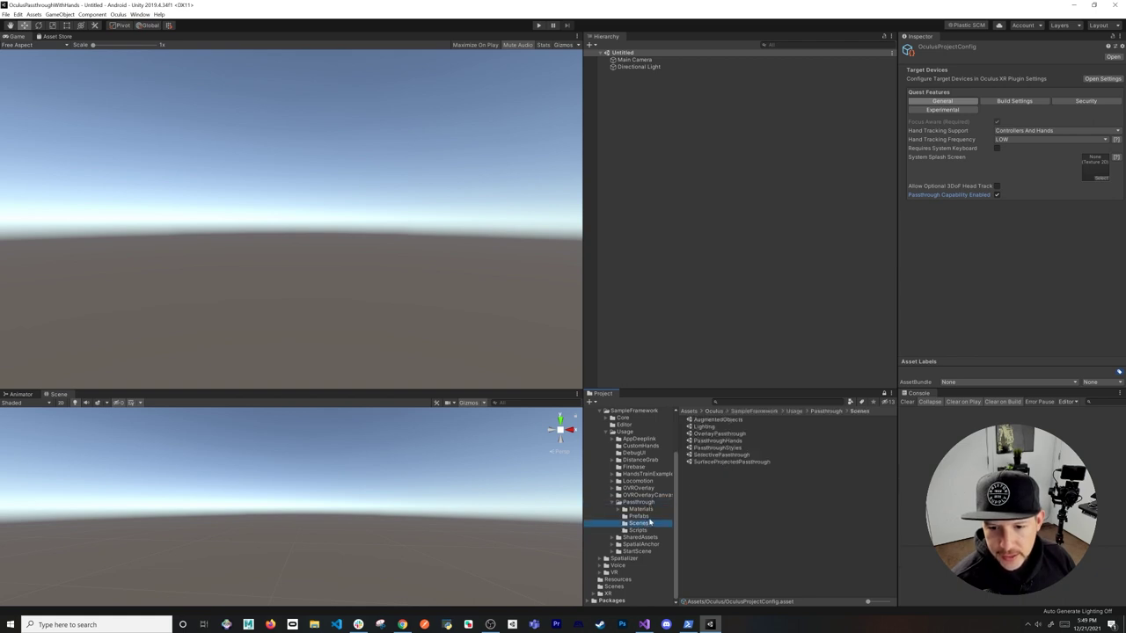
{"action": "double_click", "coordinate": [725, 442]}
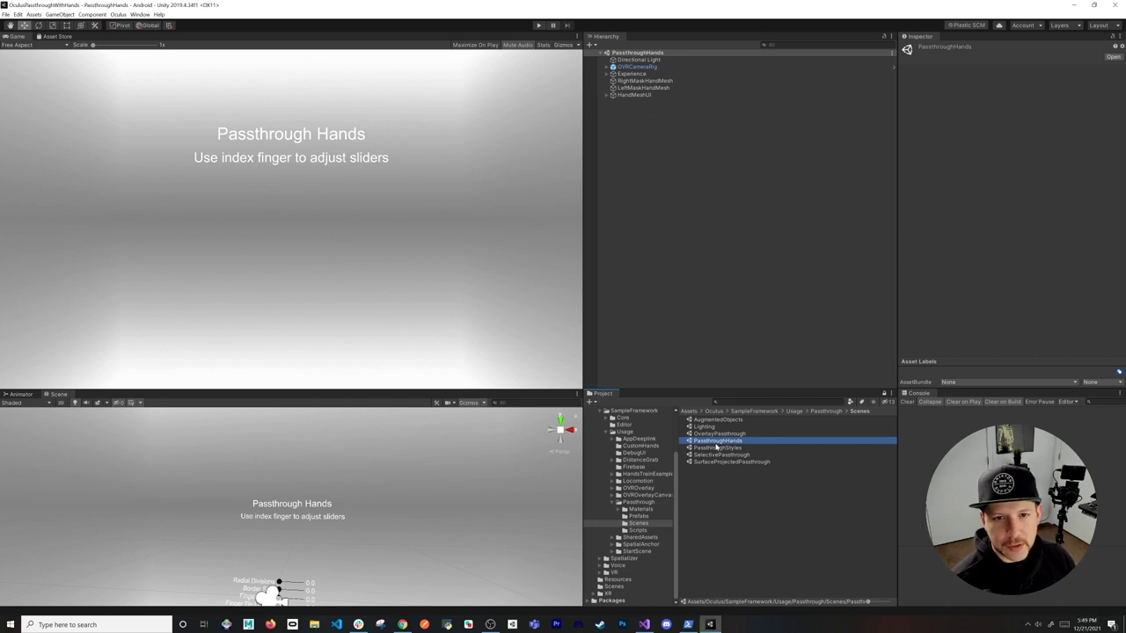
{"action": "left_click", "coordinate": [5, 14]}
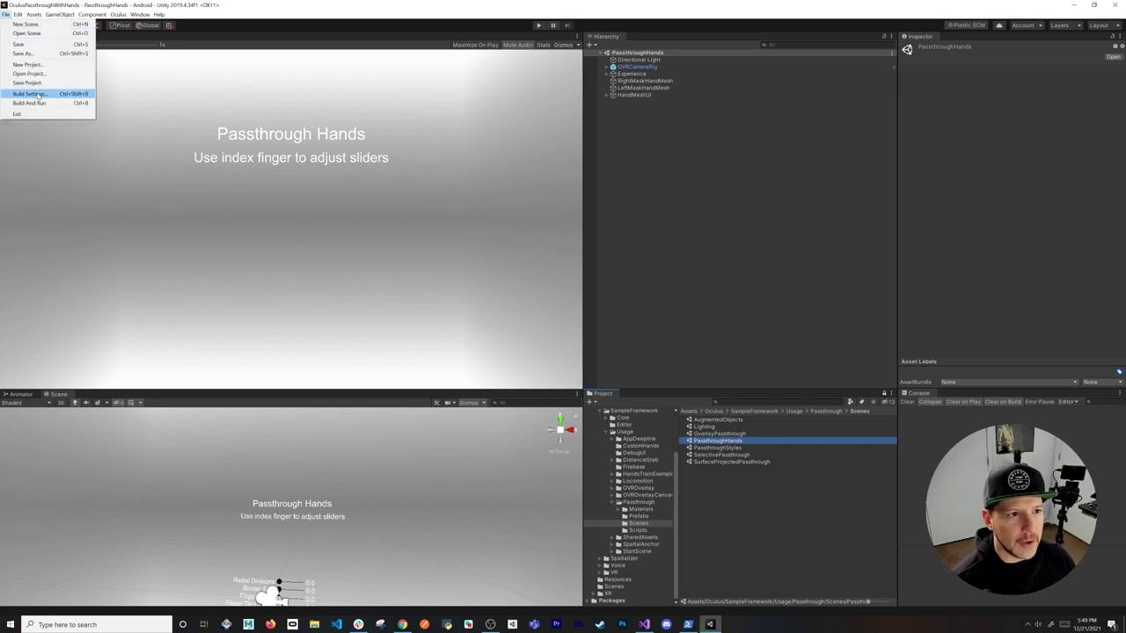
{"action": "left_click", "coordinate": [29, 93]}
{"action": "left_click", "coordinate": [398, 213]}
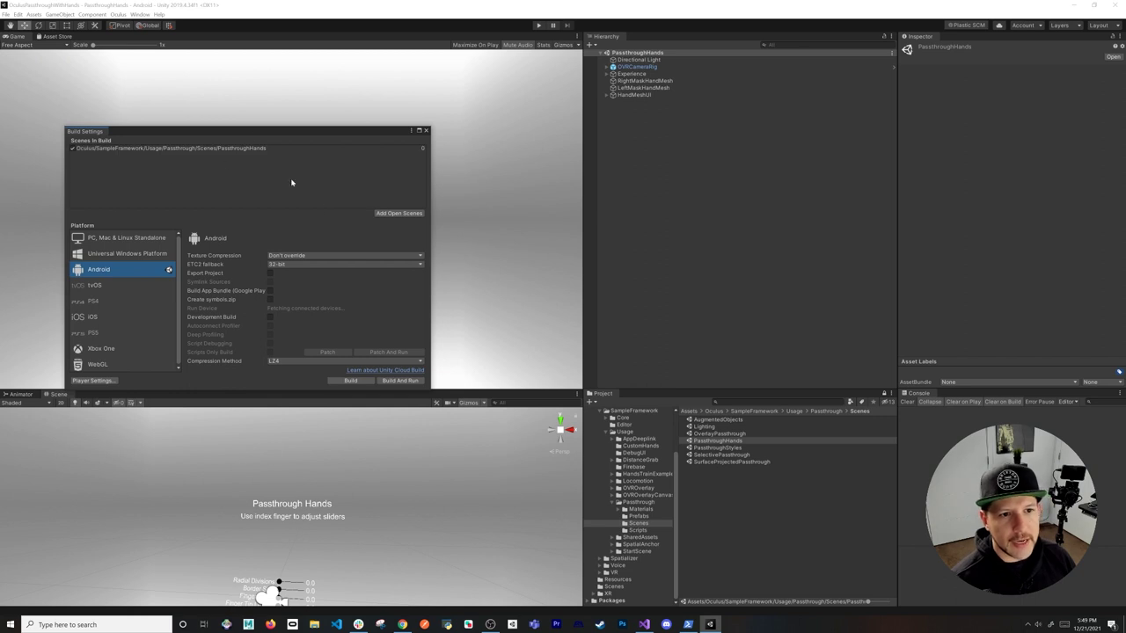
{"action": "left_click", "coordinate": [423, 132]}
Refresh connected devices and set the Build Settings run device to Oculus Quest 2
{"action": "left_click", "coordinate": [17, 14]}
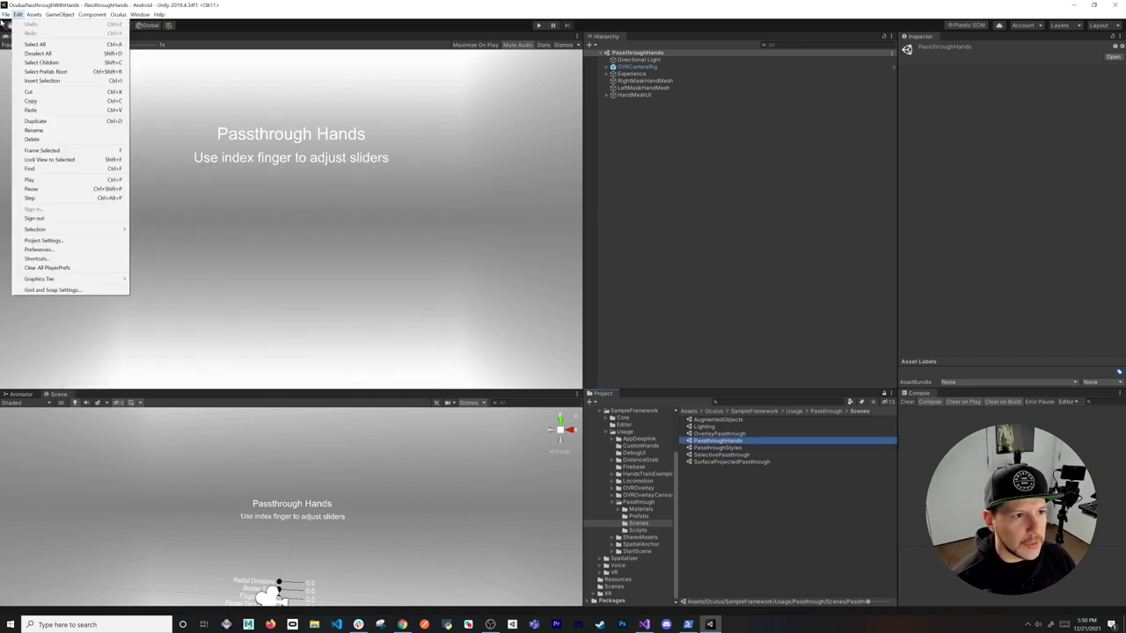
{"action": "mouse_move", "coordinate": [5, 14]}
{"action": "left_click", "coordinate": [31, 94]}
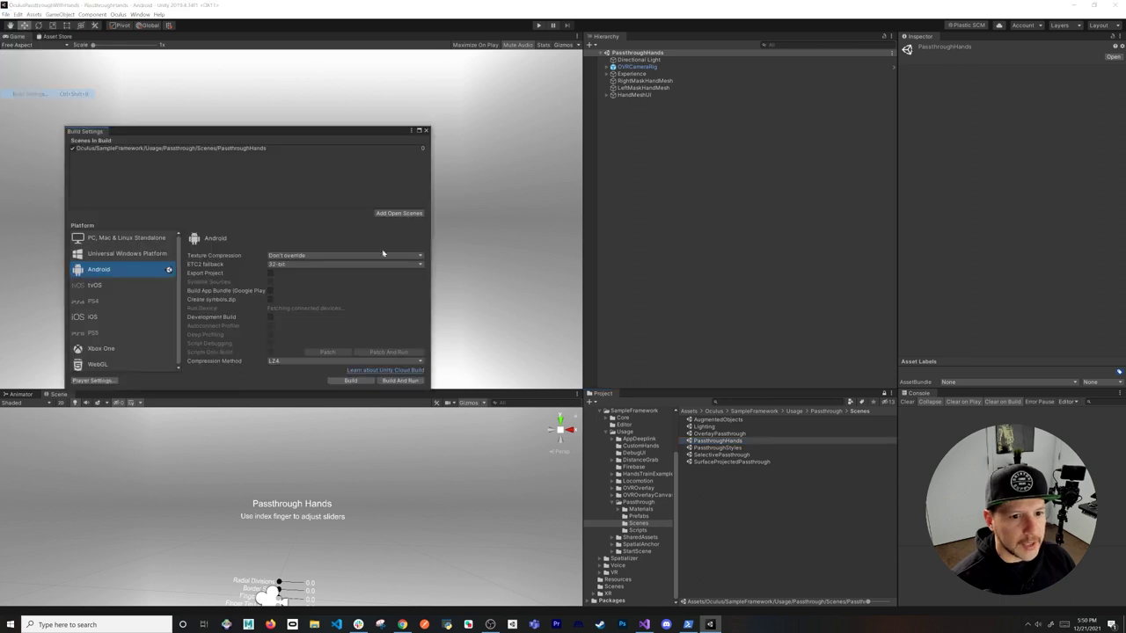
{"action": "left_click", "coordinate": [284, 312]}
{"action": "left_click", "coordinate": [289, 317]}
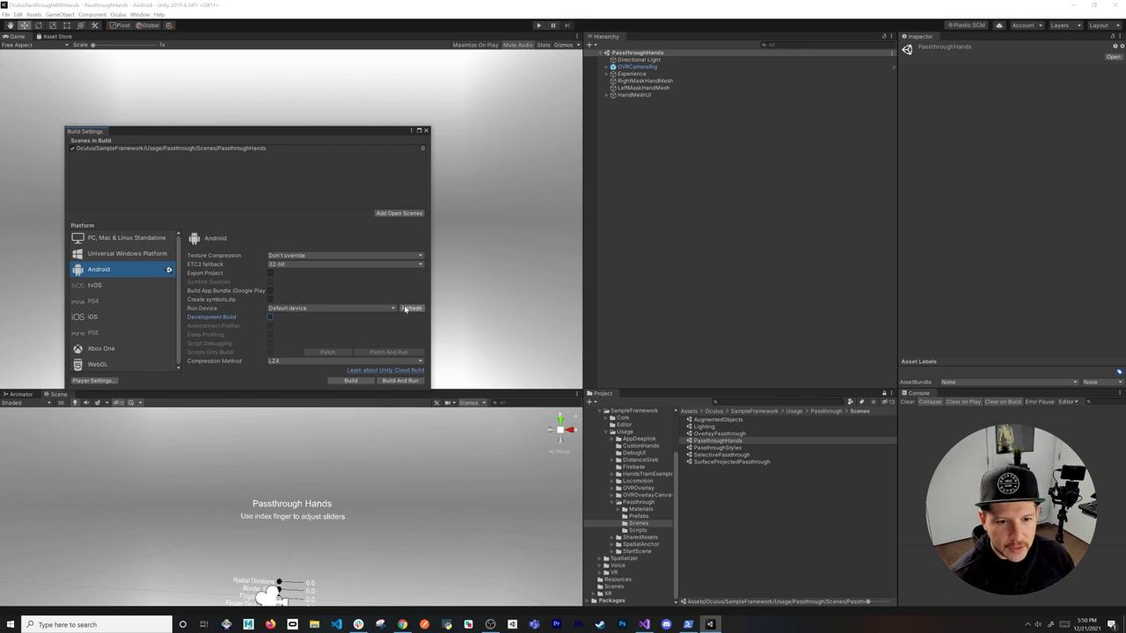
{"action": "left_click", "coordinate": [382, 310]}
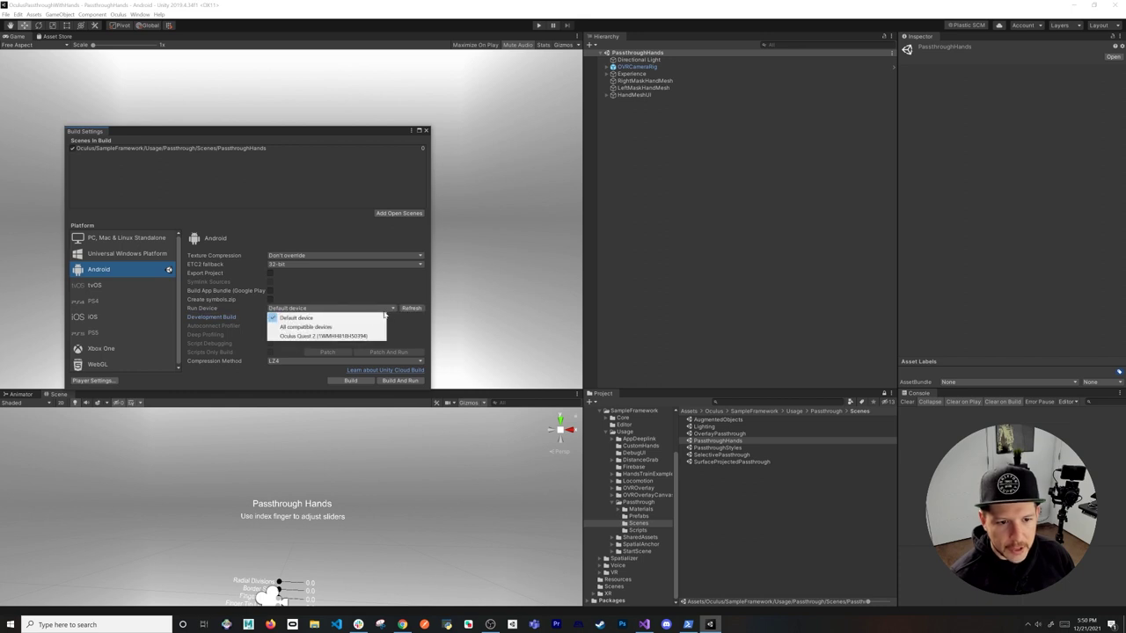
{"action": "left_click", "coordinate": [311, 336]}
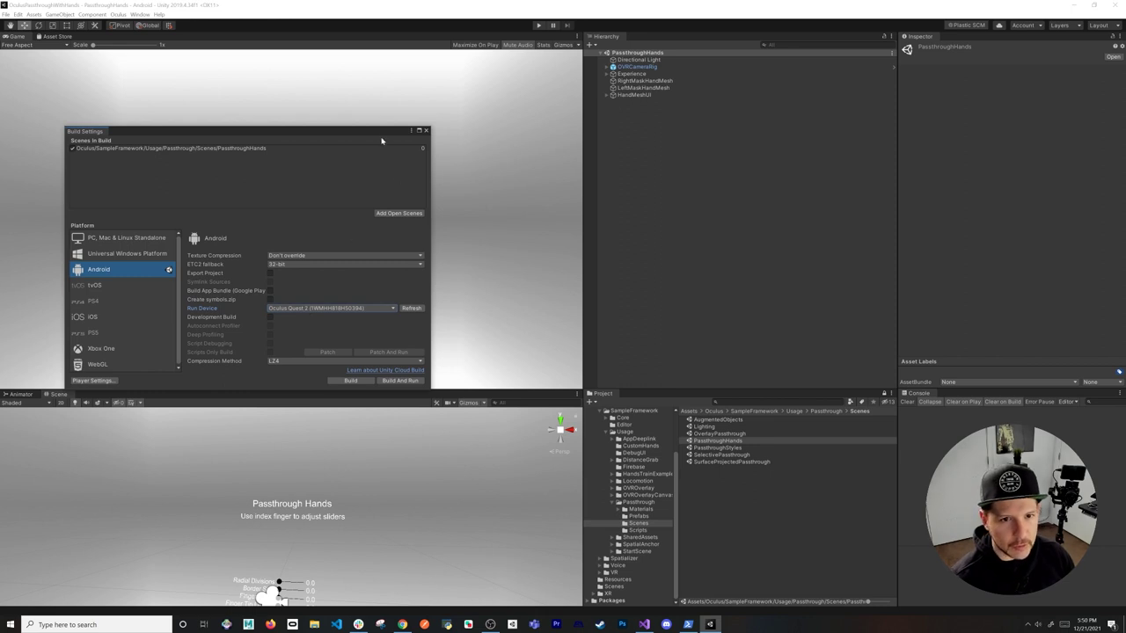
{"action": "left_click_drag", "start_coordinate": [382, 132], "coordinate": [399, 128]}
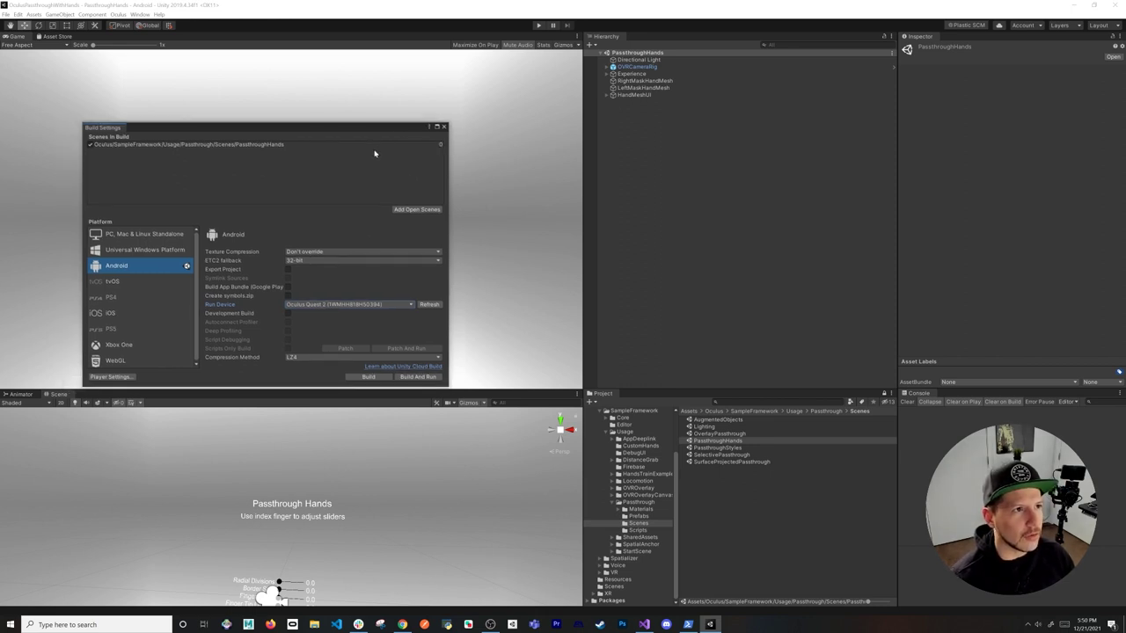
{"action": "left_click", "coordinate": [443, 126]}
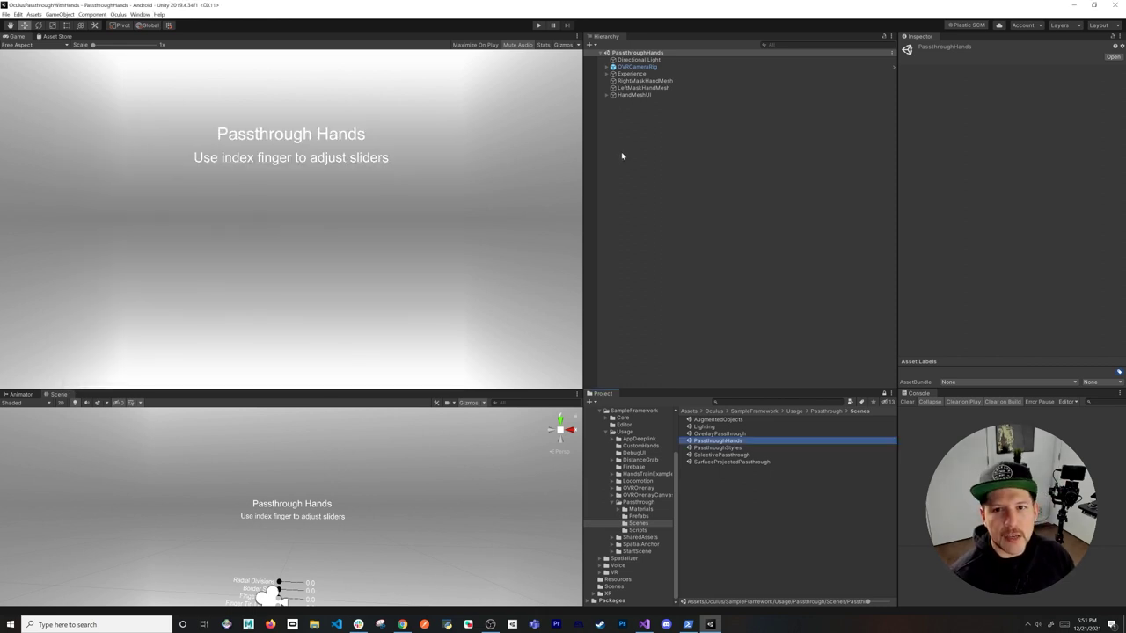
{"action": "left_click", "coordinate": [634, 68]}
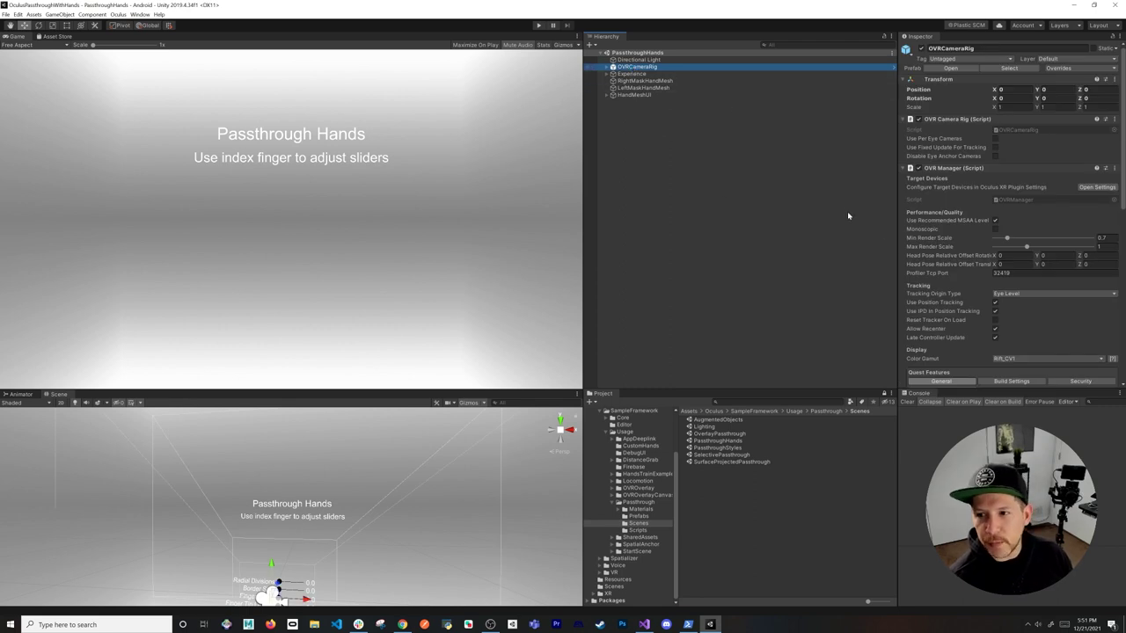
Scroll the OVRCameraRig Inspector to confirm Enable Passthrough and the Underlay OVR Passthrough Layer
{"action": "scroll", "coordinate": [943, 184], "scroll_direction": "down", "scroll_amount": 3}
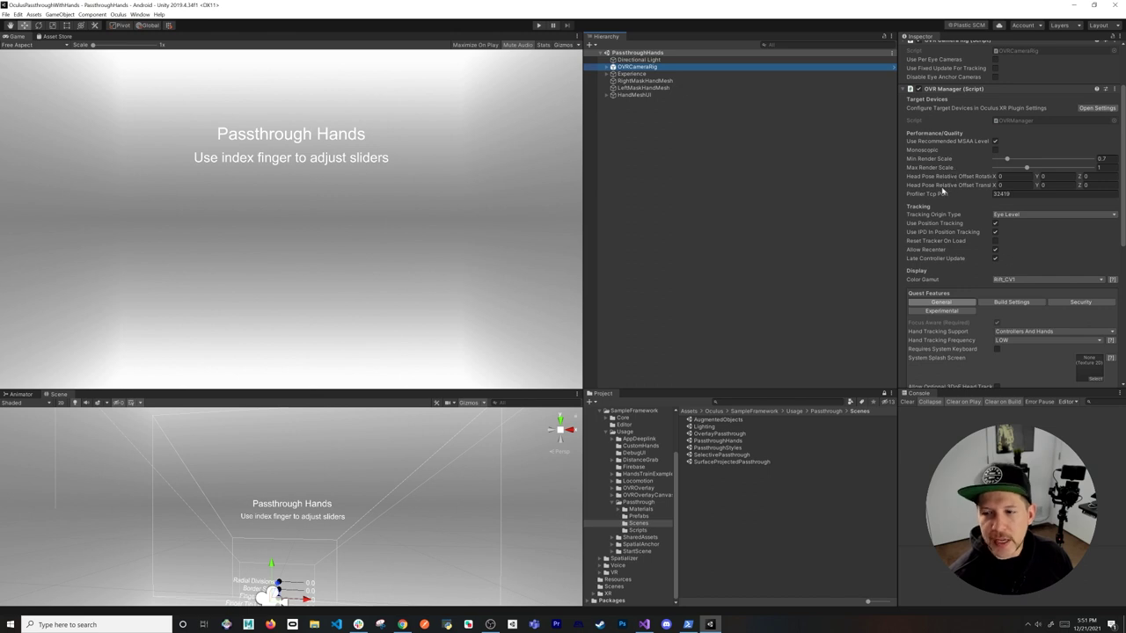
{"action": "scroll", "coordinate": [971, 204], "scroll_direction": "down", "scroll_amount": 6}
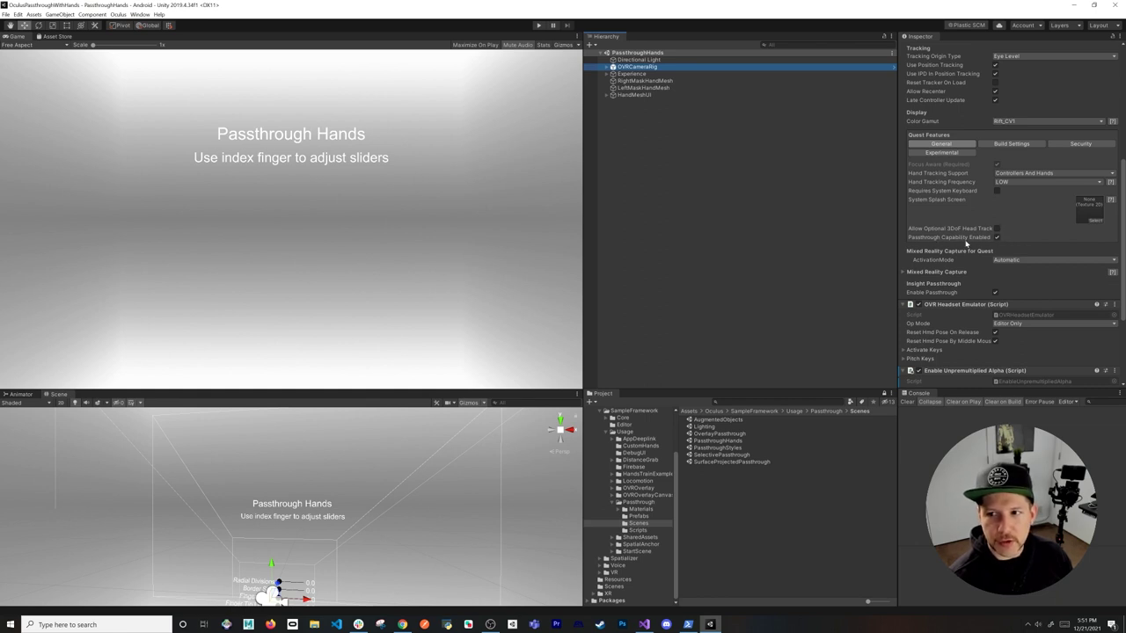
{"action": "mouse_move", "coordinate": [949, 245]}
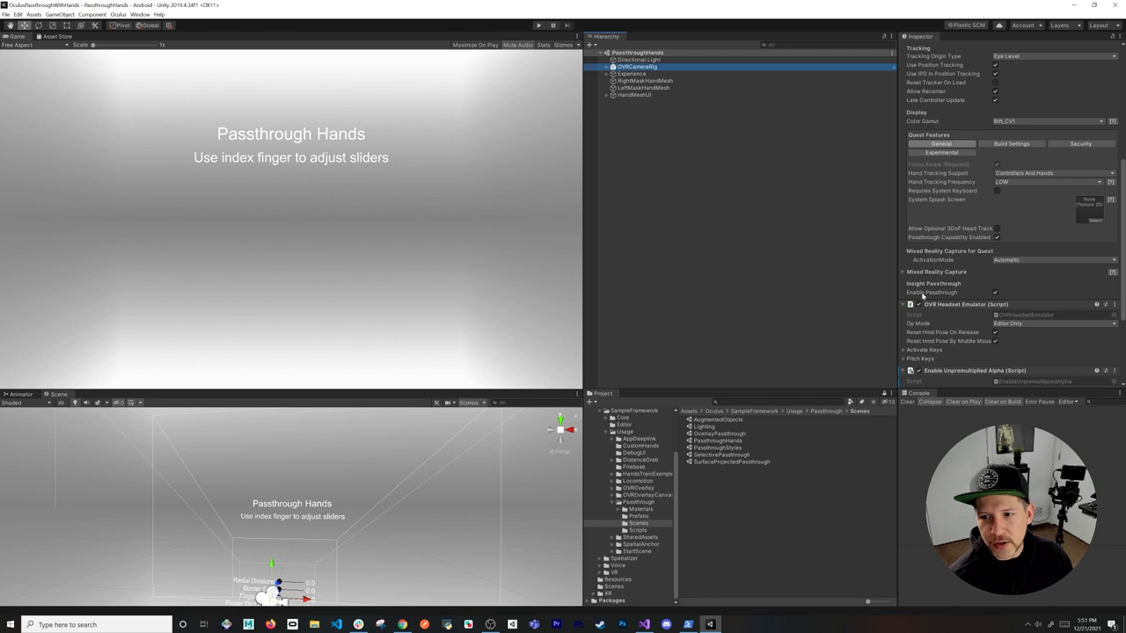
{"action": "scroll", "coordinate": [991, 293], "scroll_direction": "down", "scroll_amount": 3}
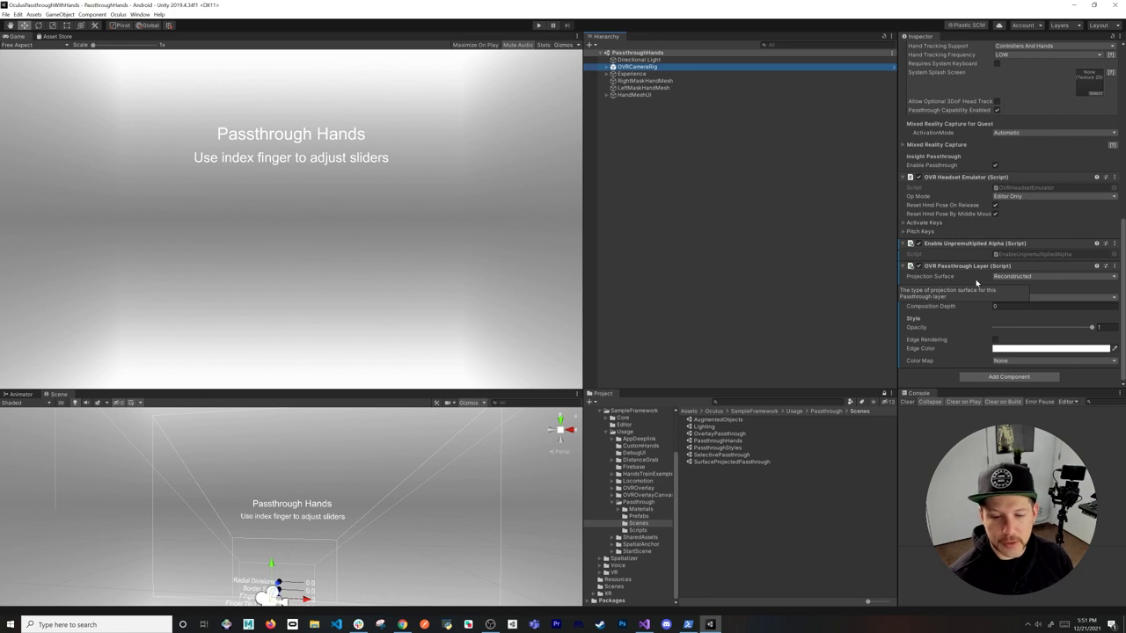
{"action": "left_click", "coordinate": [5, 14]}
Start Build And Run for the scene and inspect an error listed in the Console
{"action": "left_click", "coordinate": [27, 93]}
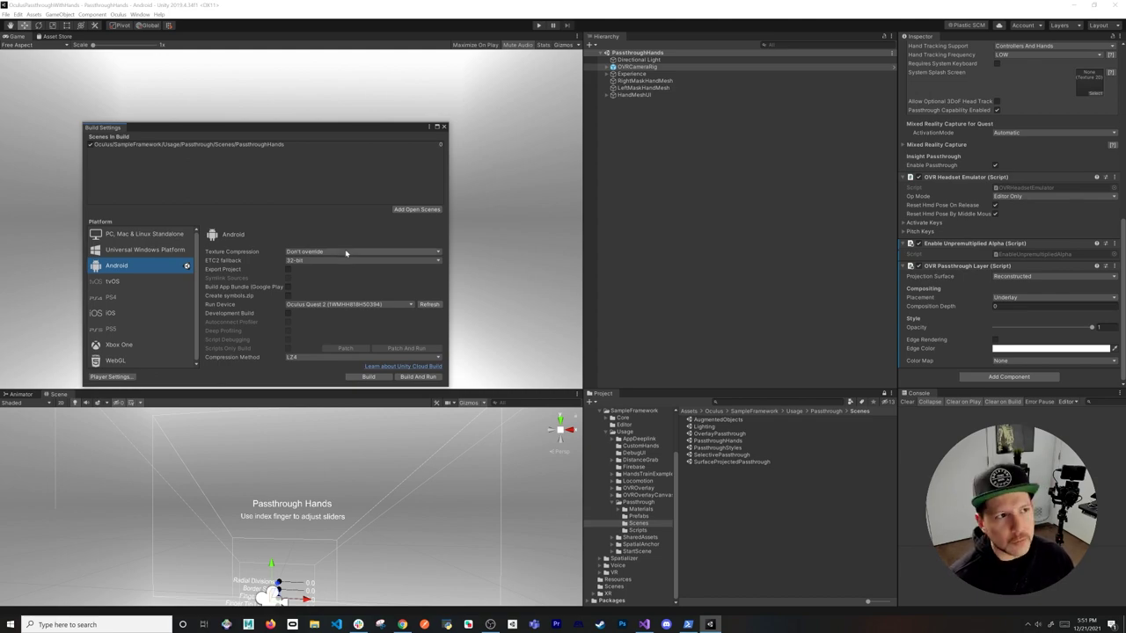
{"action": "left_click", "coordinate": [415, 376]}
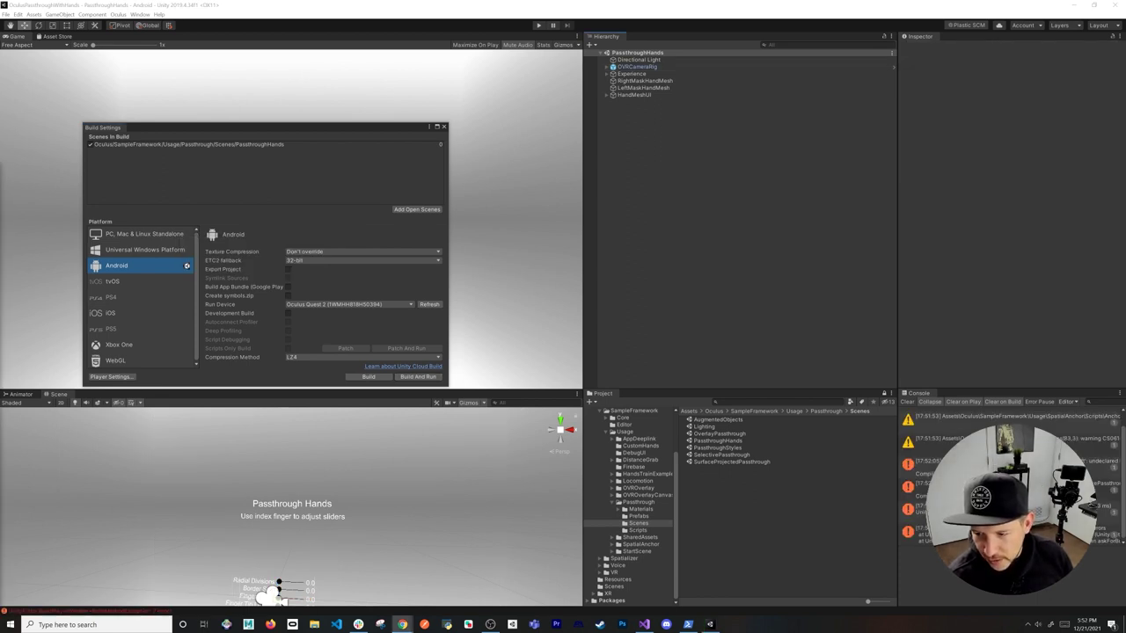
{"action": "left_click", "coordinate": [933, 462]}
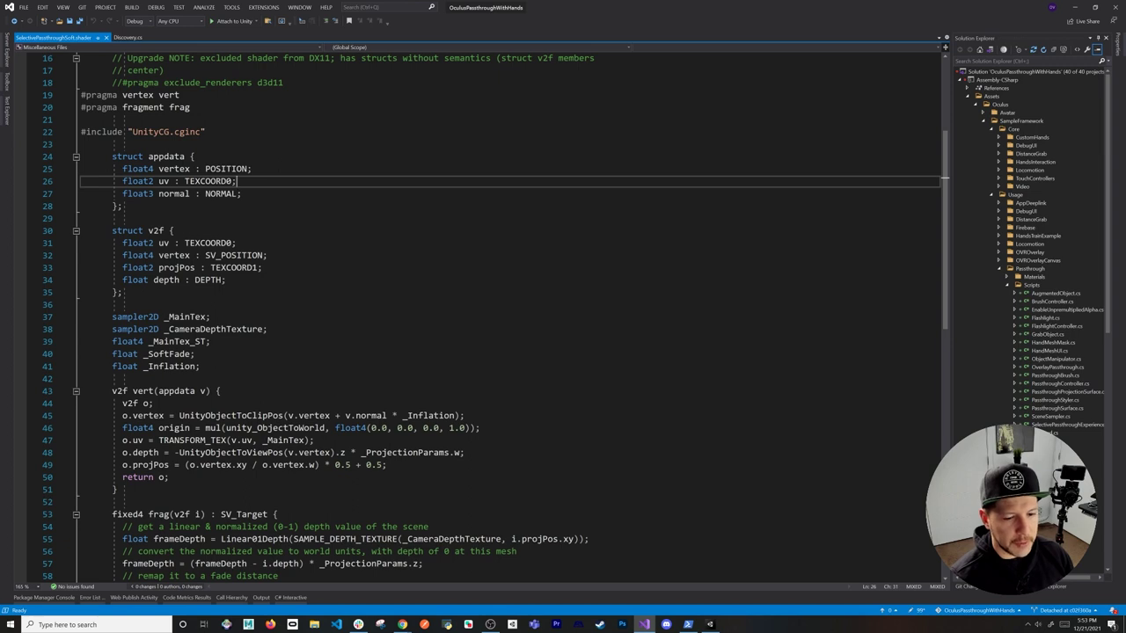
Replace line 38's sampler2D declaration with UNITY_DECLARE_DEPTH_TEXTURE(_CameraDepthTexture);
{"action": "scroll", "coordinate": [510, 316], "scroll_direction": "down", "scroll_amount": 3}
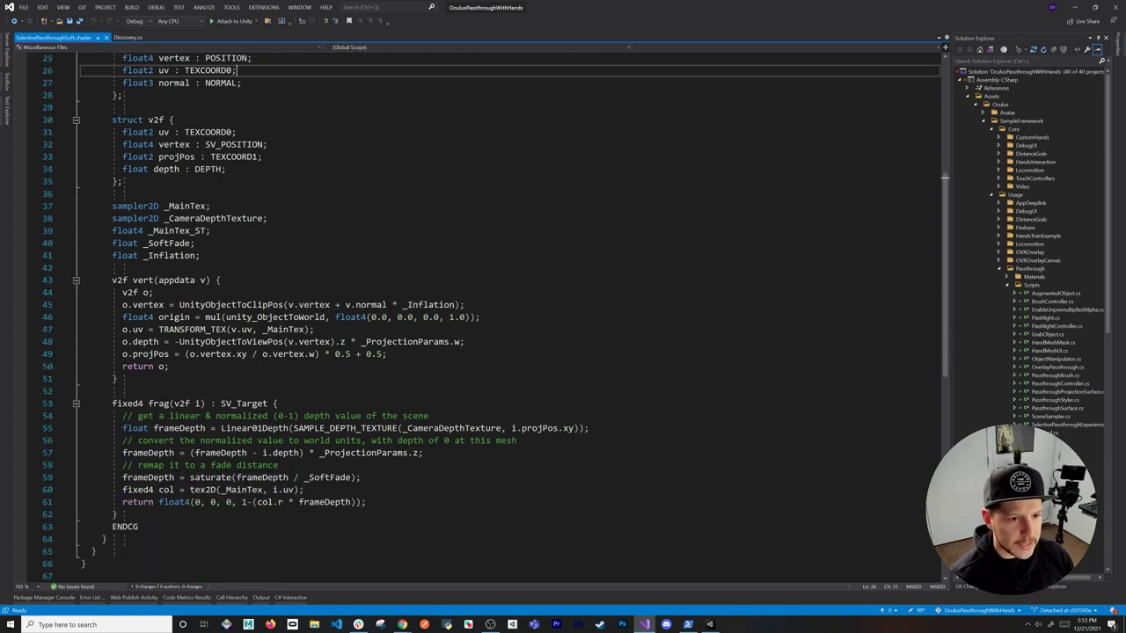
{"action": "left_click_drag", "start_coordinate": [113, 218], "coordinate": [268, 218]}
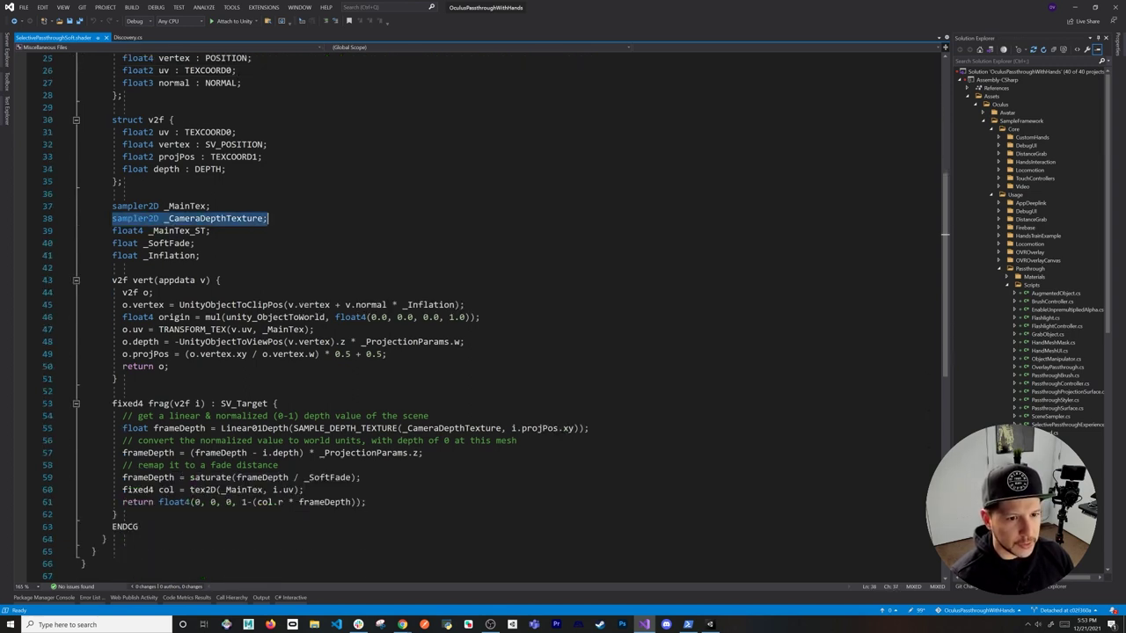
{"action": "left_click", "coordinate": [268, 218]}
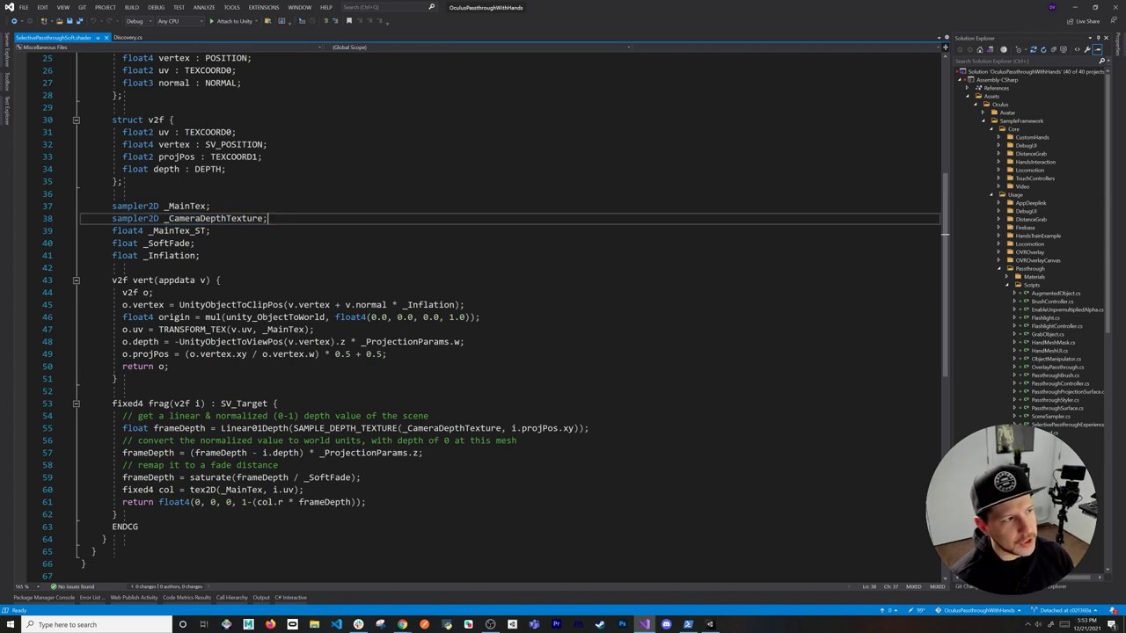
{"action": "double_click", "coordinate": [138, 218]}
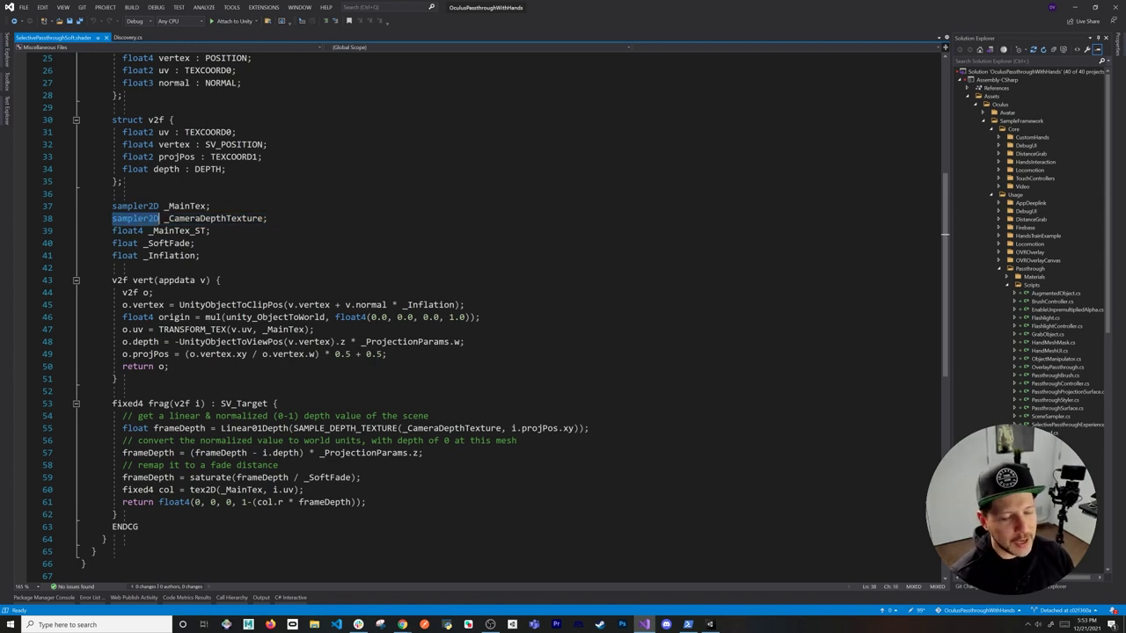
{"action": "type", "text": "UNITY_DECLARE"}
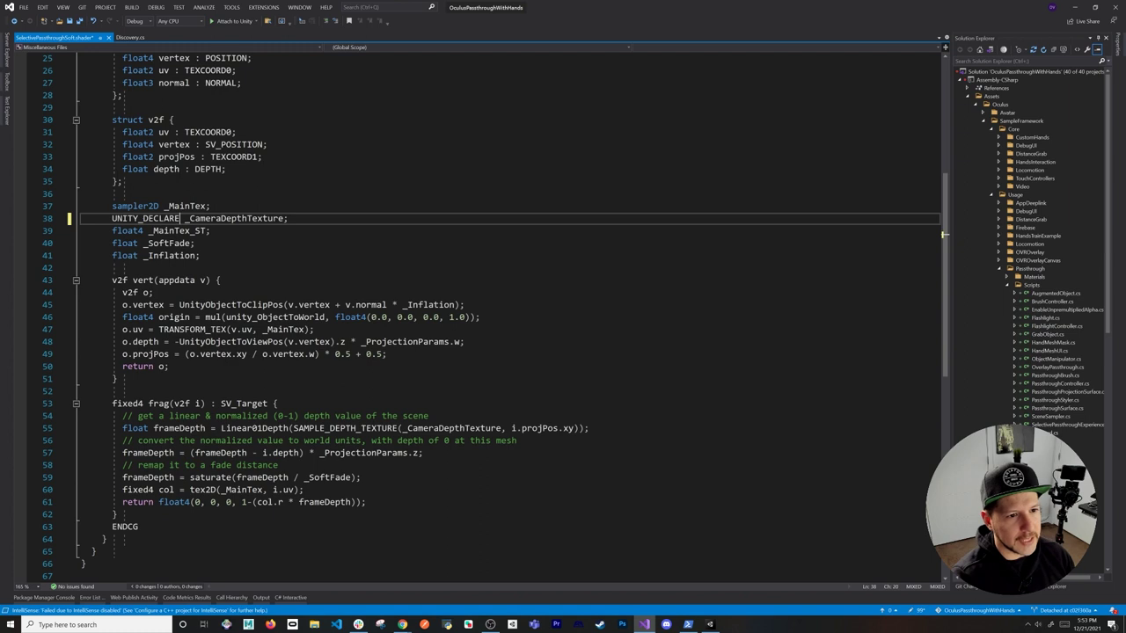
{"action": "type", "text": "_DEPTH_TEXTUR"}
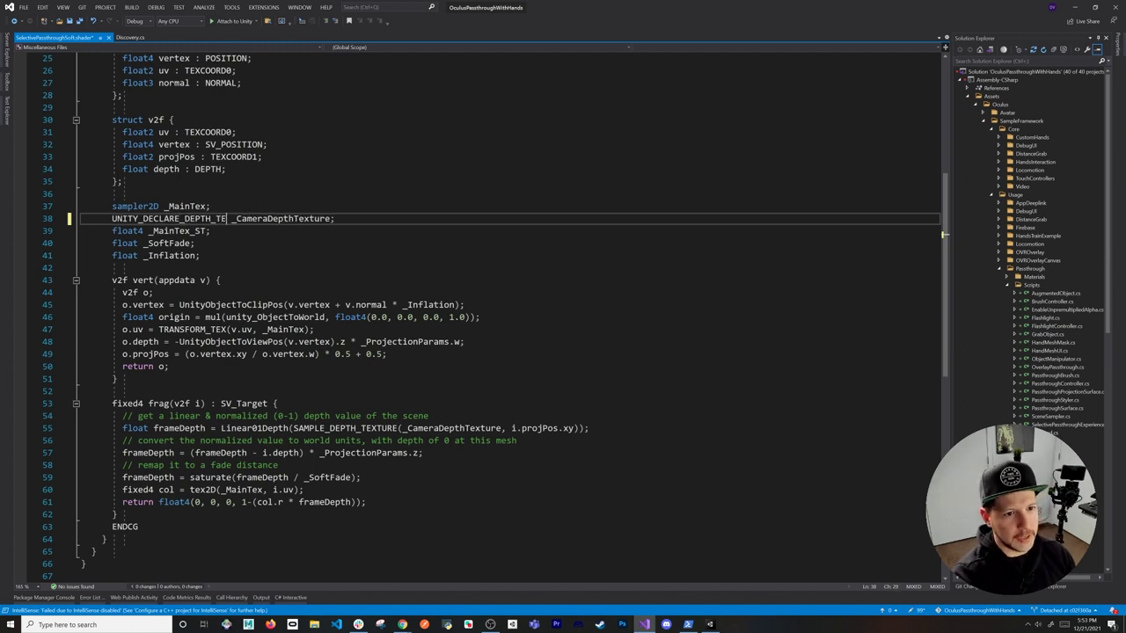
{"action": "type", "text": "E"}
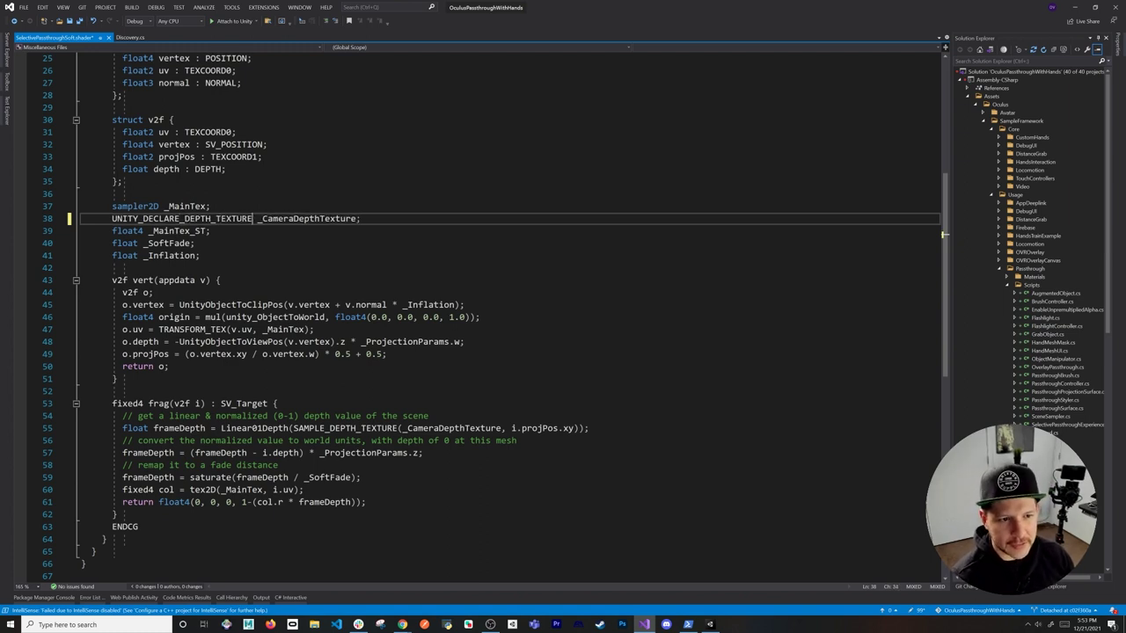
{"action": "key", "text": "BackSpace"}
{"action": "type", "text": "("}
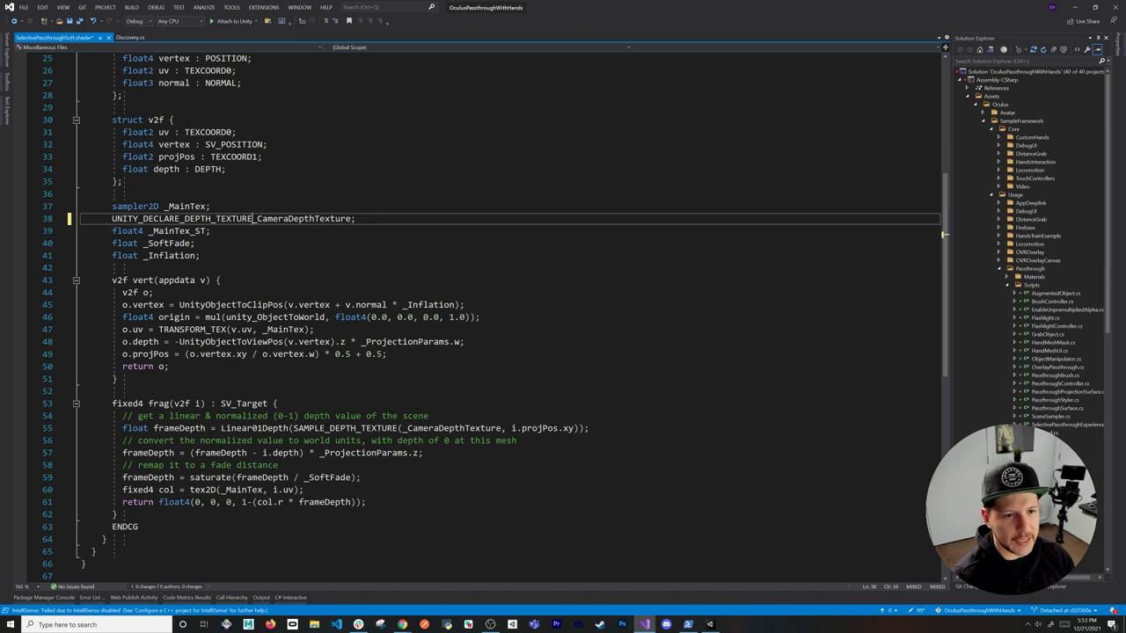
{"action": "type", "text": ")"}
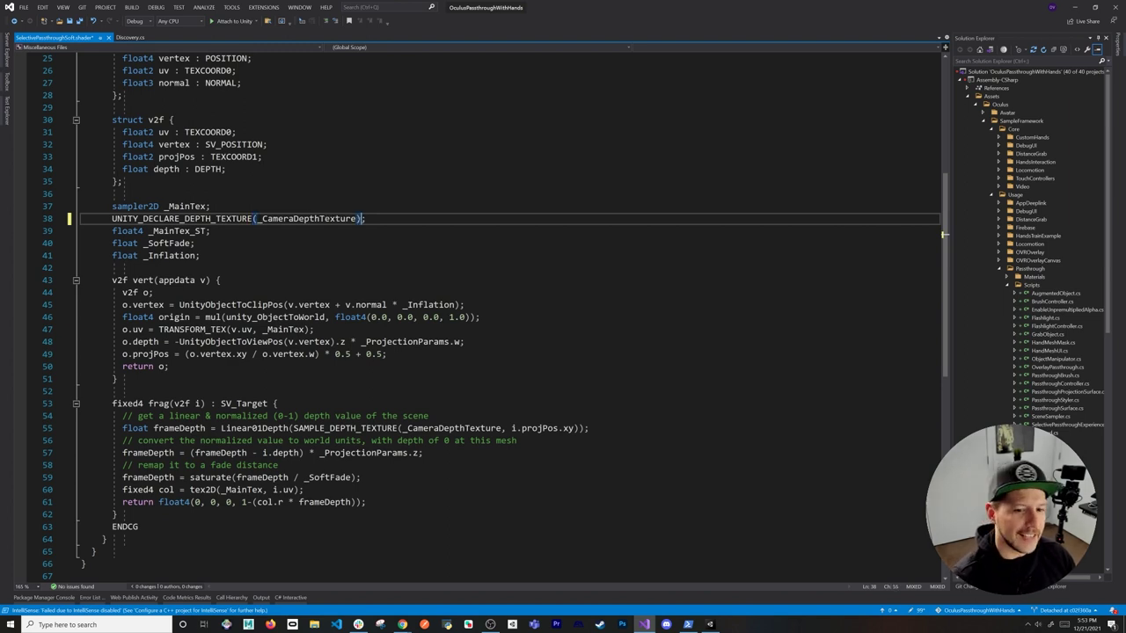
{"action": "left_click", "coordinate": [200, 255]}
{"action": "left_click", "coordinate": [209, 218]}
{"action": "left_click_drag", "start_coordinate": [112, 218], "coordinate": [242, 220]}
{"action": "double_click", "coordinate": [276, 219]}
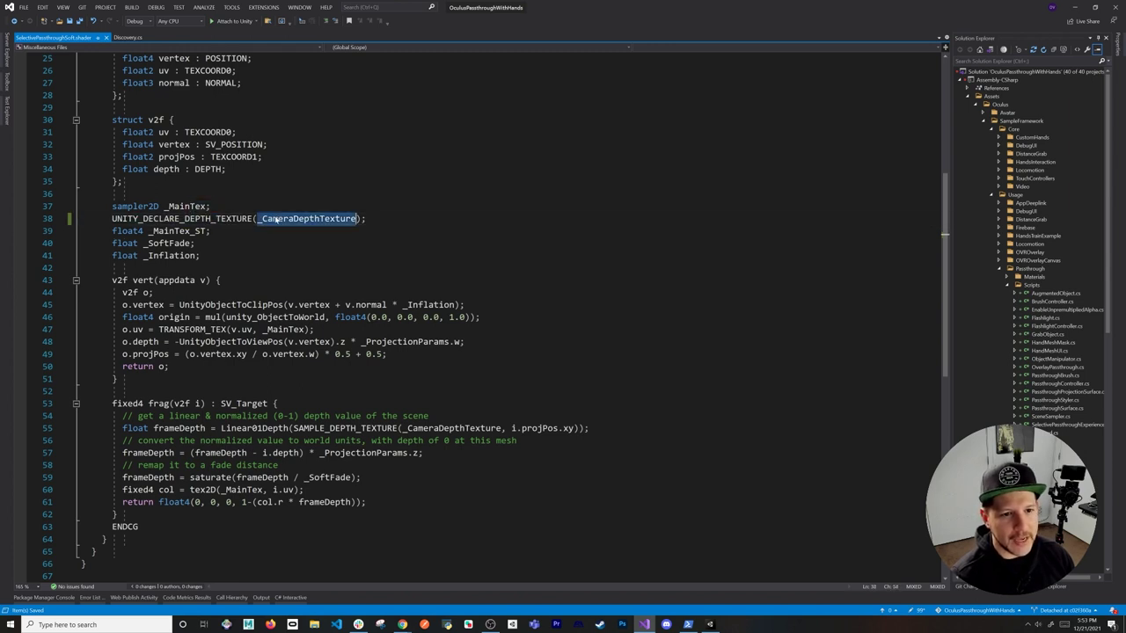
{"action": "left_click", "coordinate": [211, 230]}
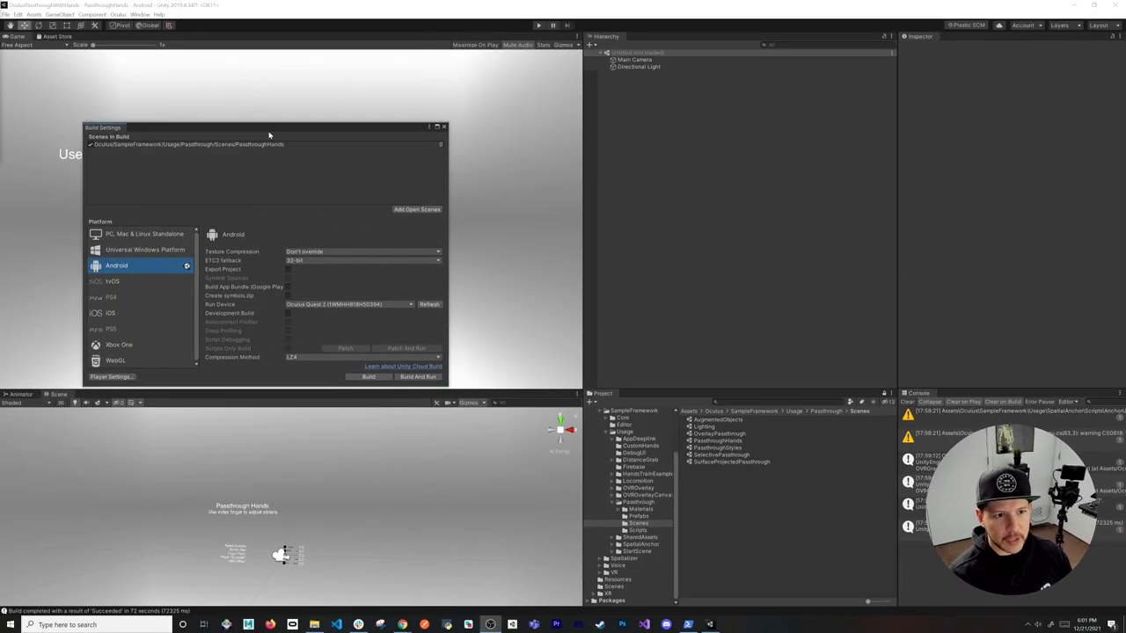
Switch OVRPlugin to the OpenXR backend via Oculus > Tools > OpenXR, and choose Not Now for restart
{"action": "left_click", "coordinate": [118, 15]}
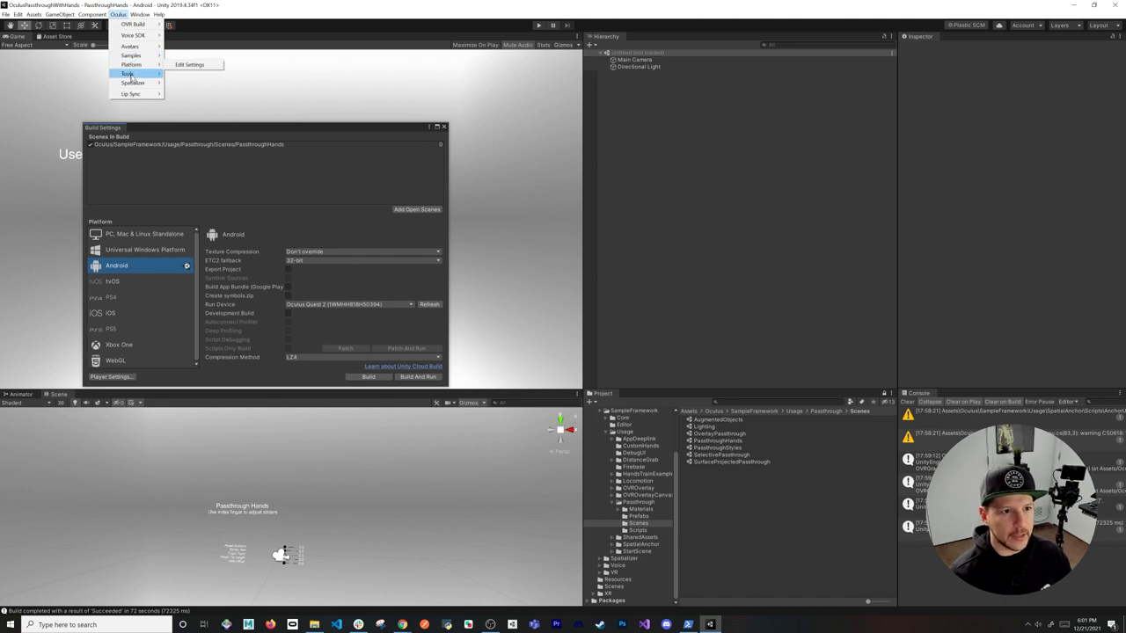
{"action": "mouse_move", "coordinate": [129, 74]}
{"action": "mouse_move", "coordinate": [237, 137]}
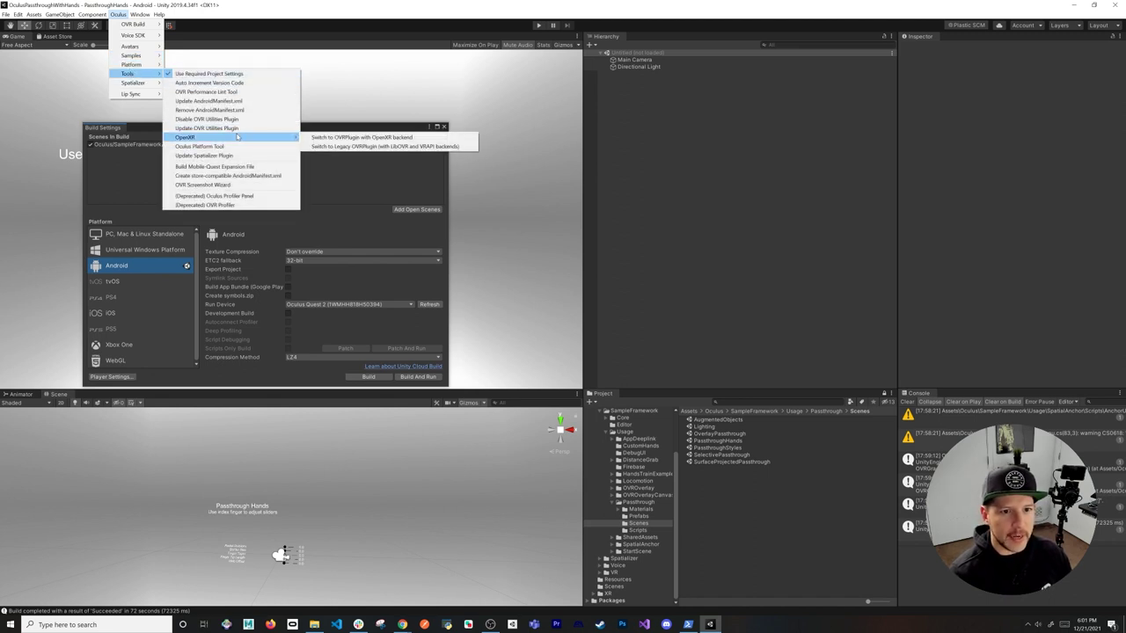
{"action": "left_click", "coordinate": [337, 139]}
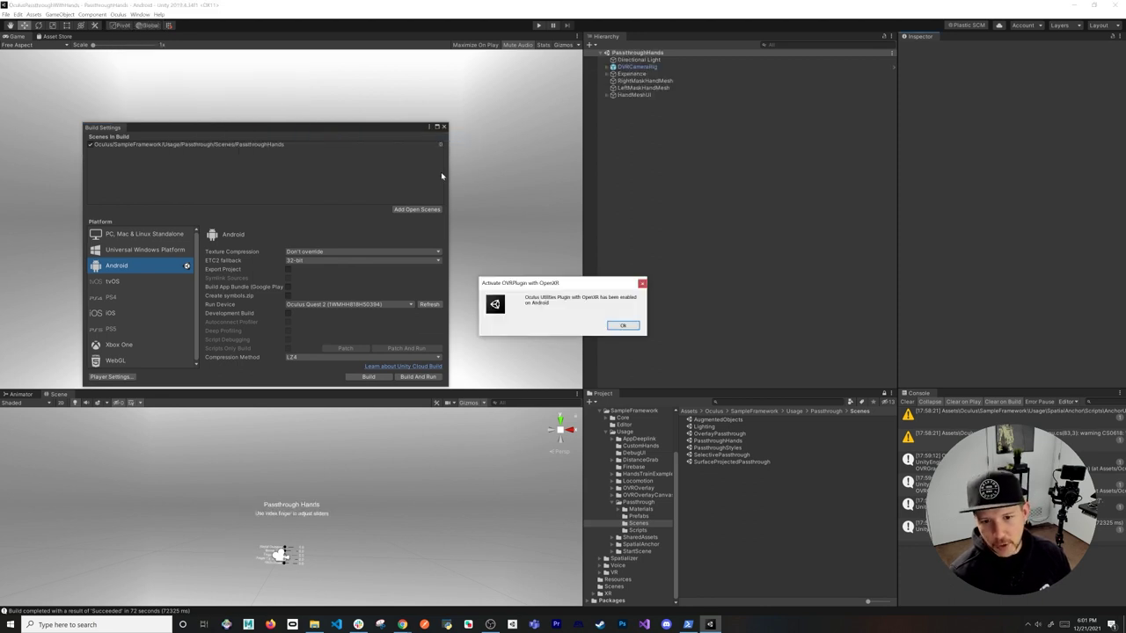
{"action": "left_click", "coordinate": [624, 326]}
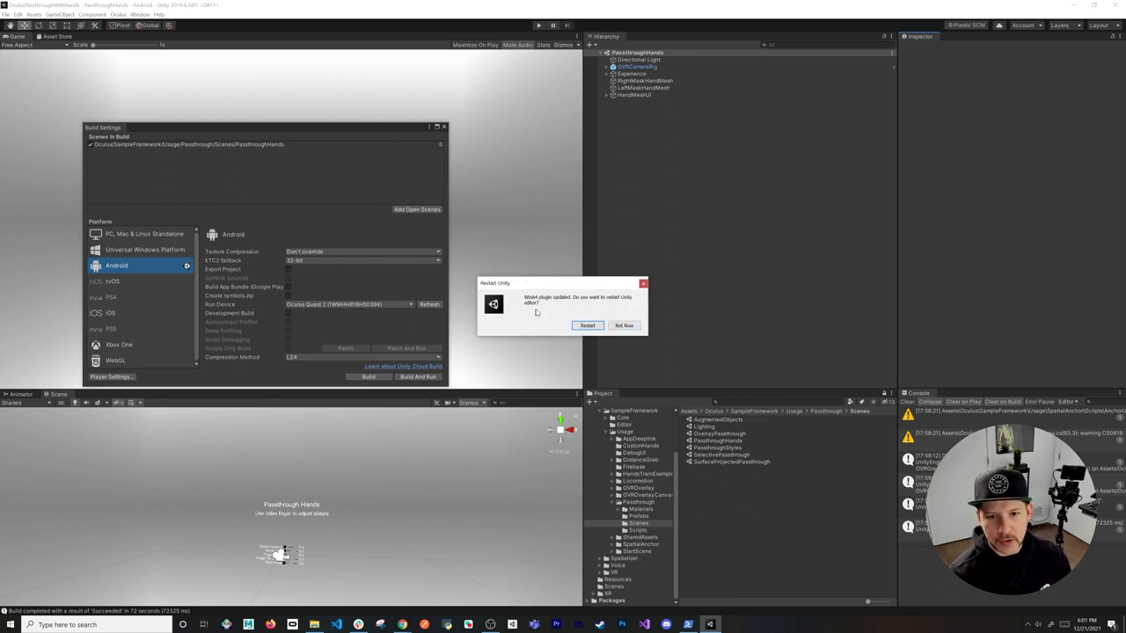
{"action": "left_click", "coordinate": [623, 325]}
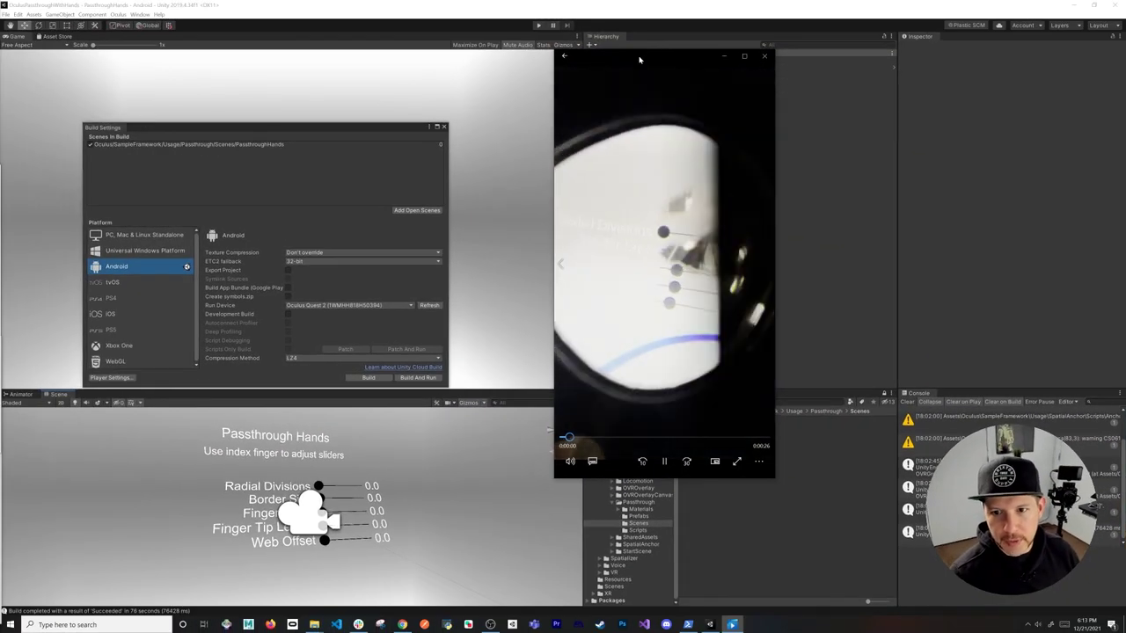
Watch the first headset recording of the passthrough hands demo, skipping ahead, then close it
{"action": "left_click_drag", "start_coordinate": [638, 65], "coordinate": [390, 117]}
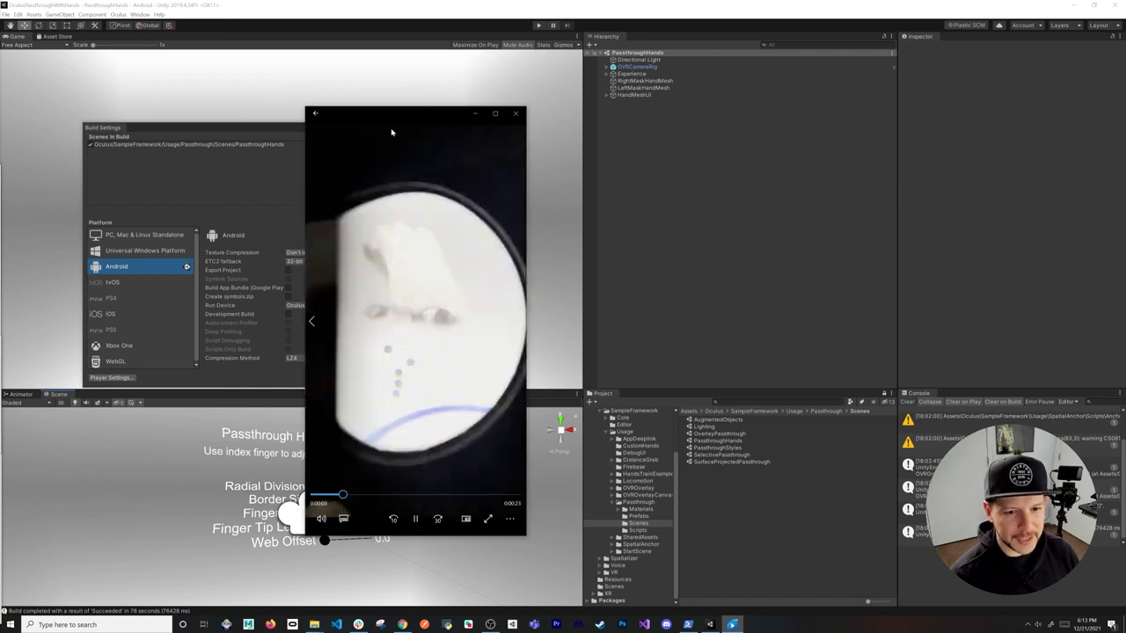
{"action": "left_click_drag", "start_coordinate": [410, 116], "coordinate": [625, 120]}
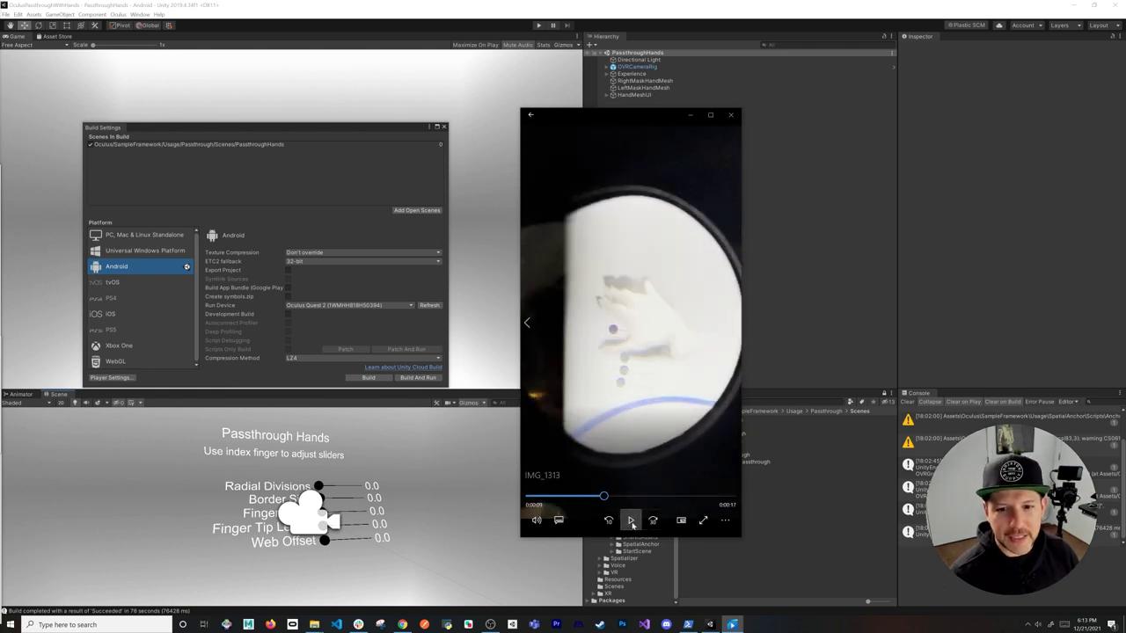
{"action": "left_click", "coordinate": [623, 365]}
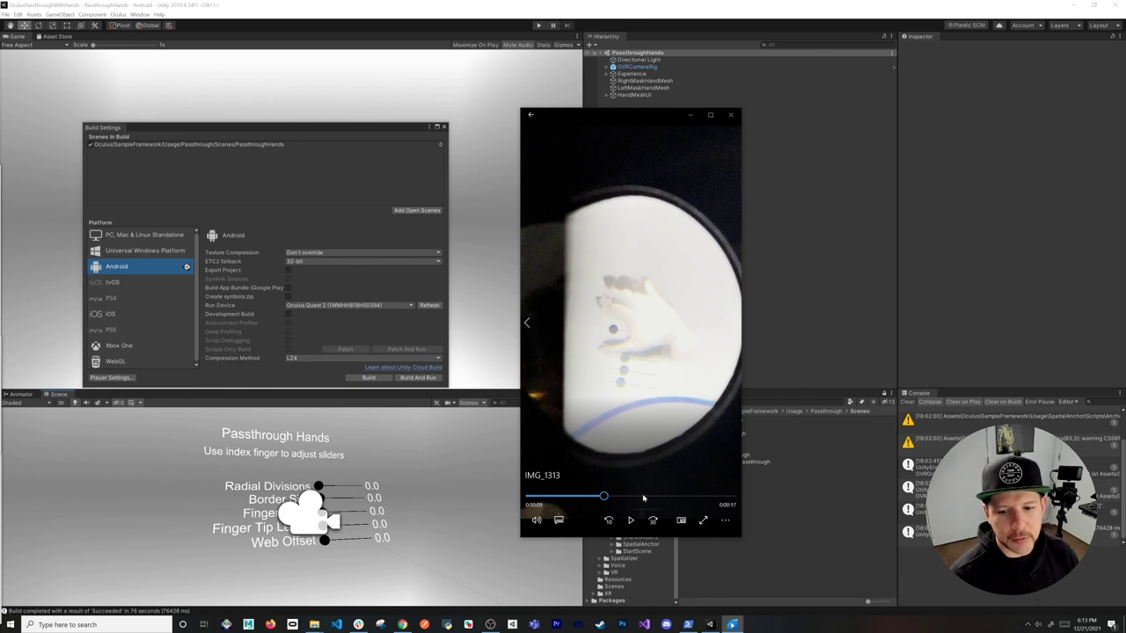
{"action": "left_click", "coordinate": [646, 498]}
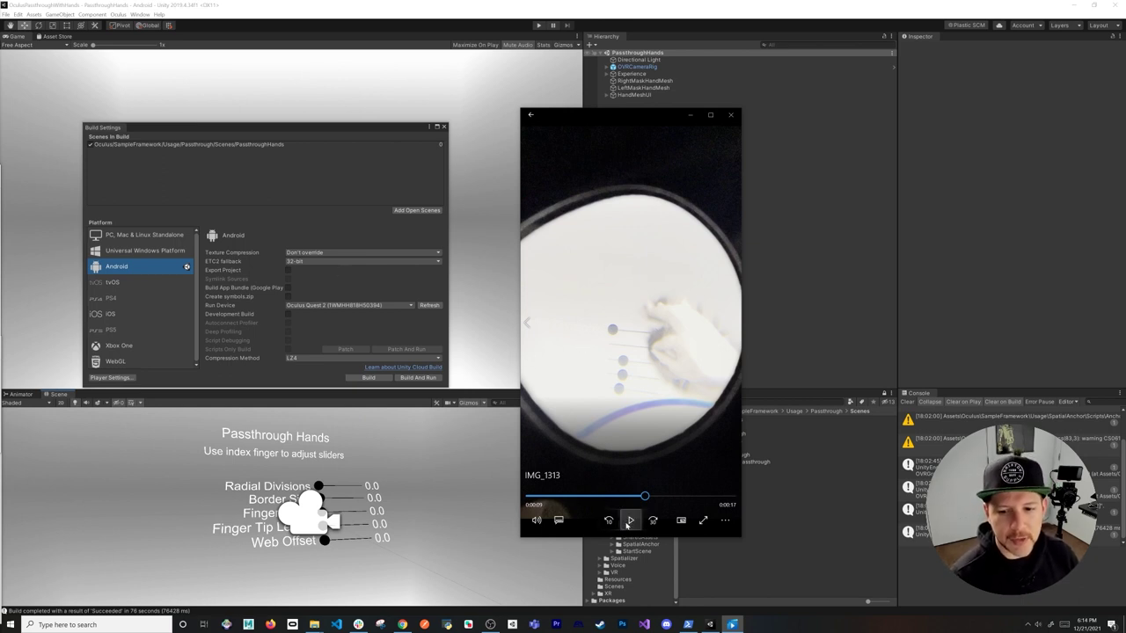
{"action": "left_click", "coordinate": [730, 115]}
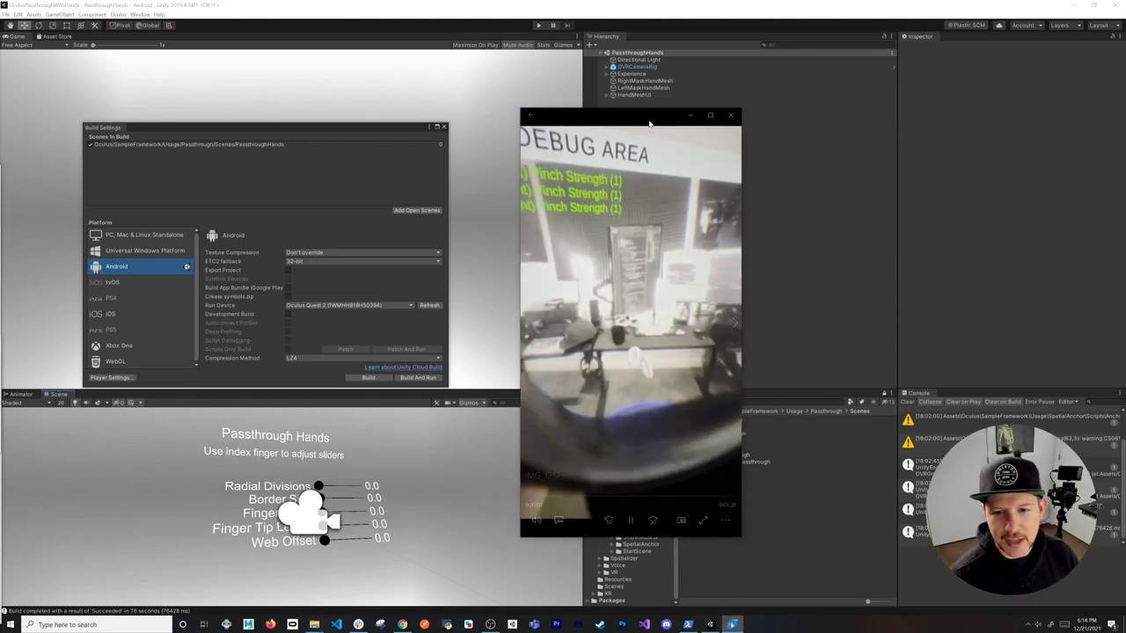
Watch the second headset recording, skip ahead through it, and close the player
{"action": "left_click", "coordinate": [635, 514]}
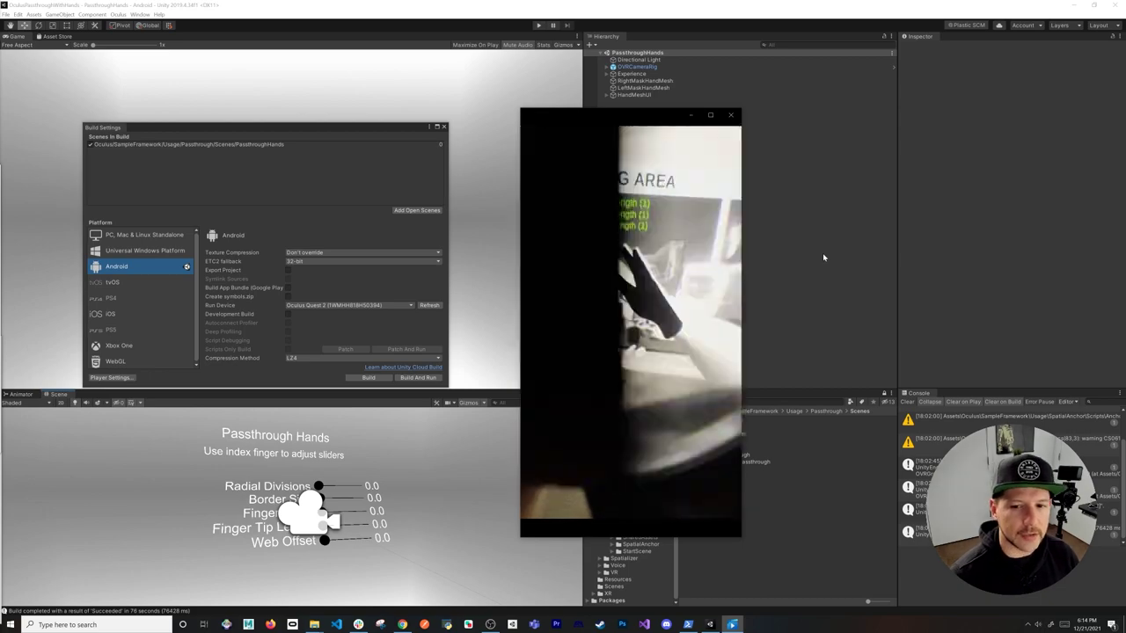
{"action": "mouse_move", "coordinate": [667, 289]}
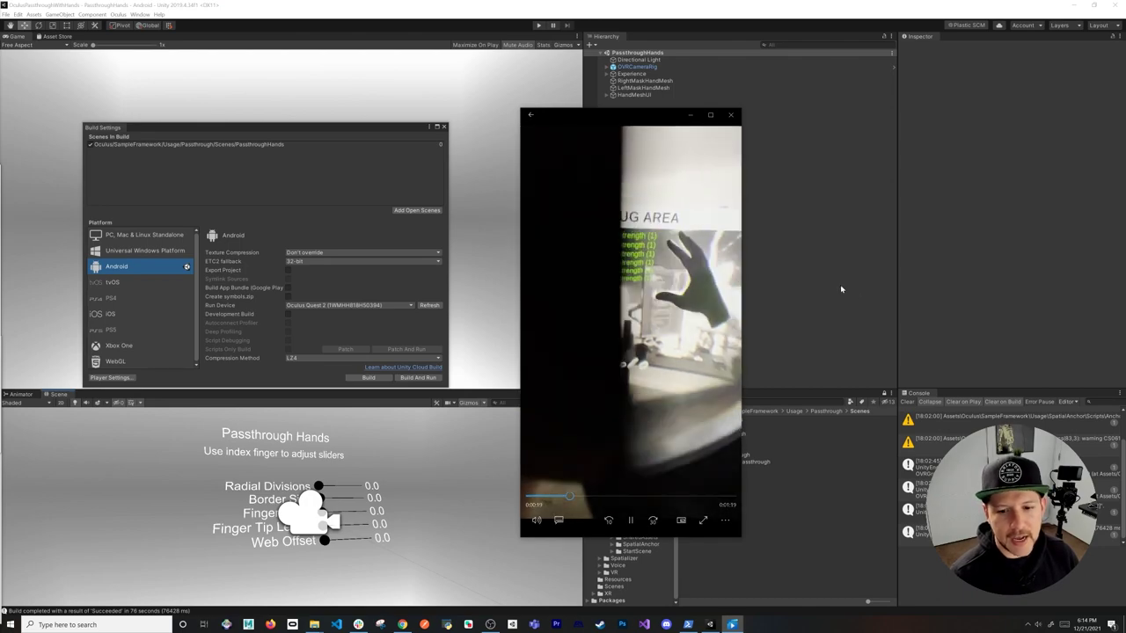
{"action": "left_click", "coordinate": [628, 496]}
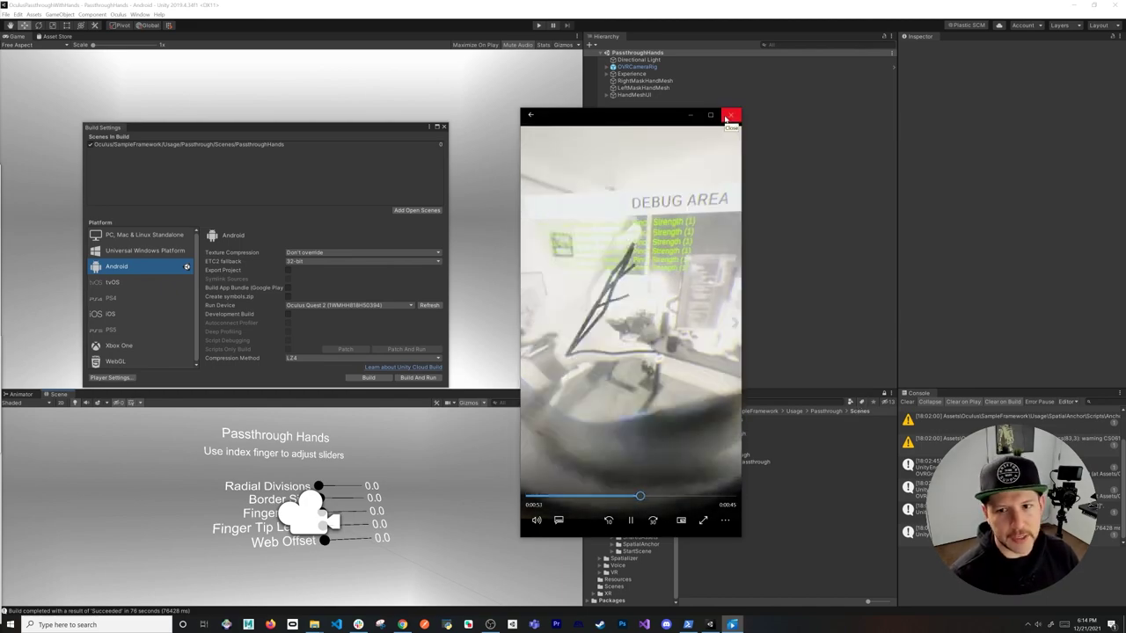
{"action": "left_click", "coordinate": [726, 117]}
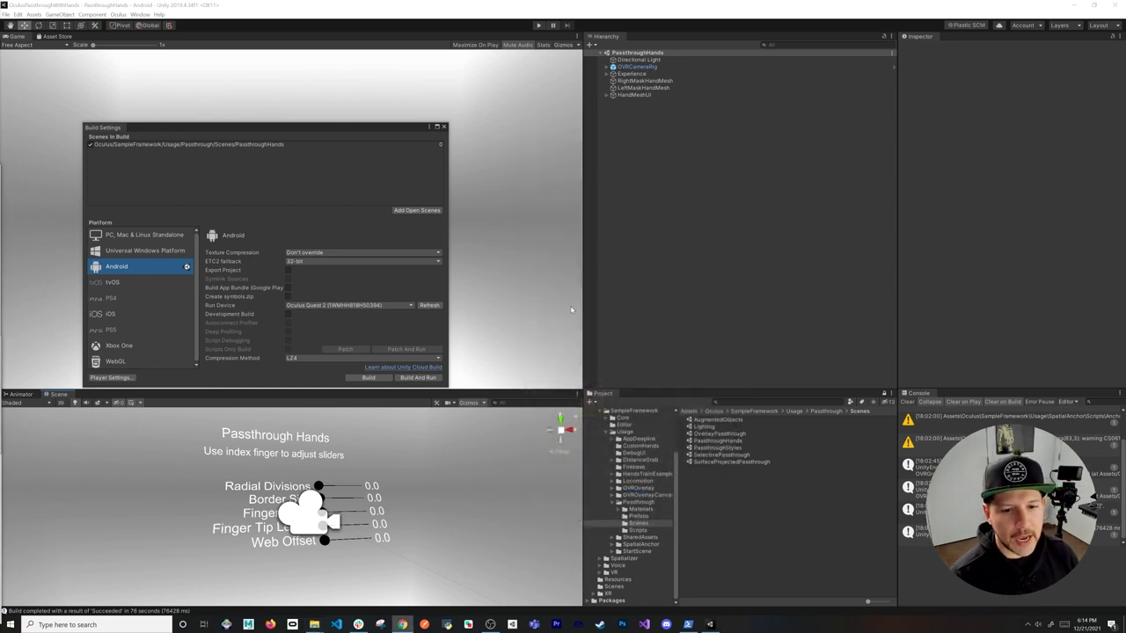
Open SampleScene from the Scenes folder, delete its Main Camera, and save the scene
{"action": "left_click", "coordinate": [743, 516]}
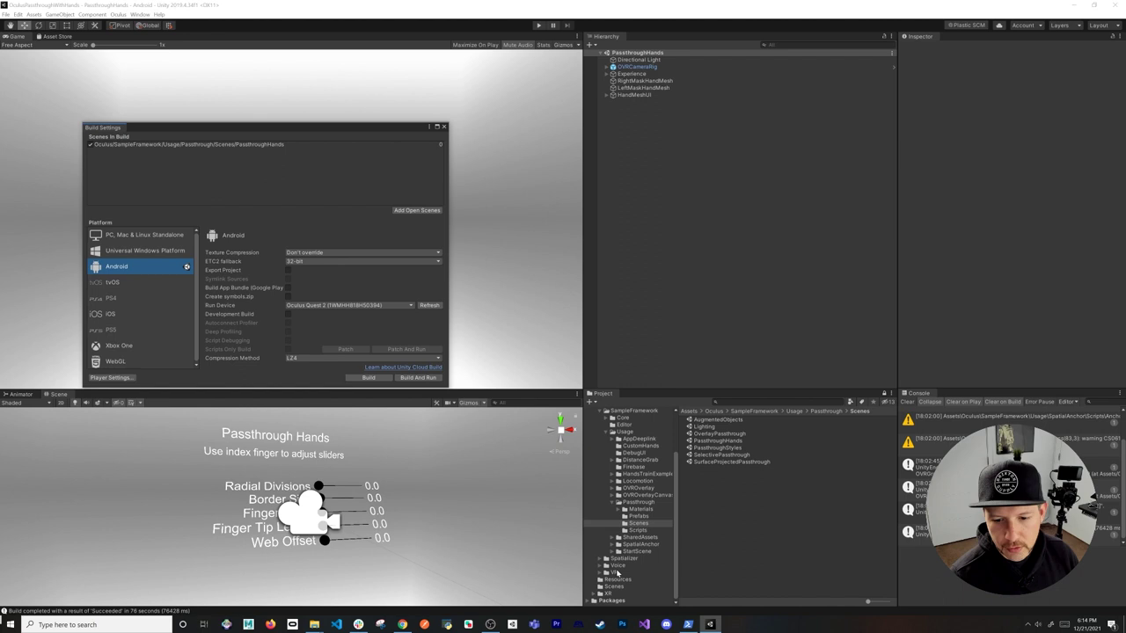
{"action": "left_click", "coordinate": [614, 587]}
{"action": "double_click", "coordinate": [709, 419]}
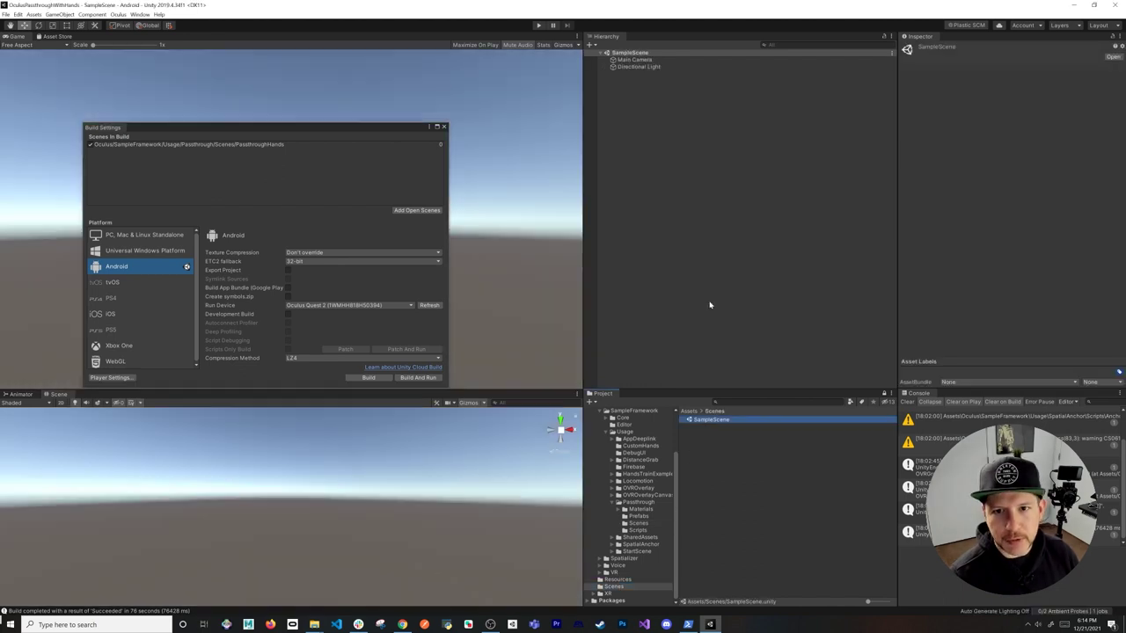
{"action": "left_click", "coordinate": [642, 59]}
{"action": "key", "text": "Delete"}
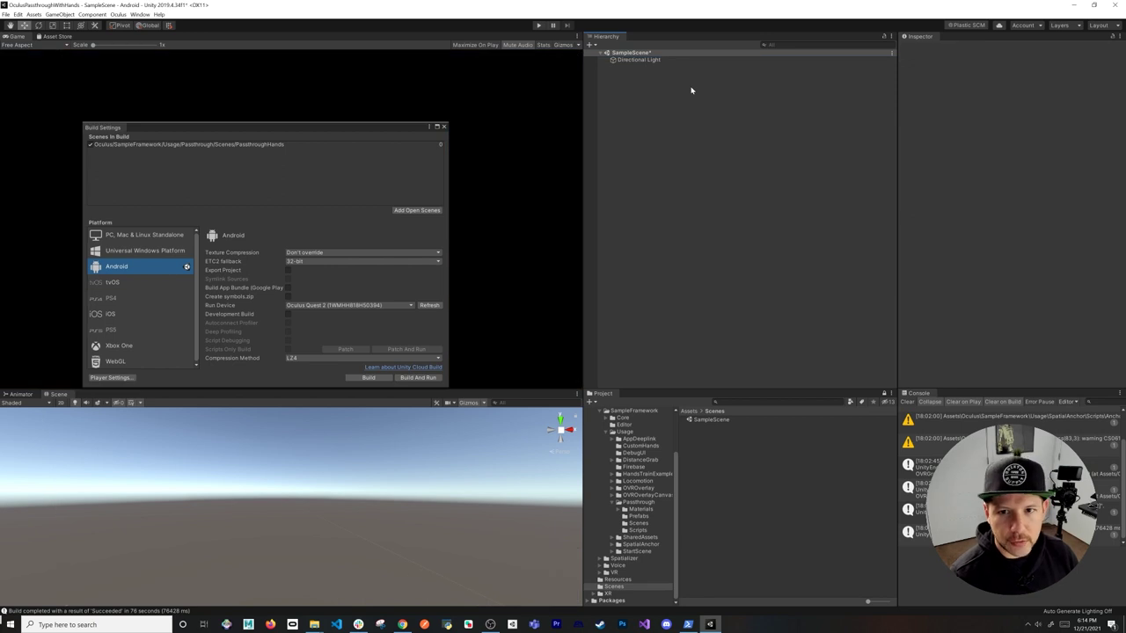
{"action": "key", "text": "ctrl+s"}
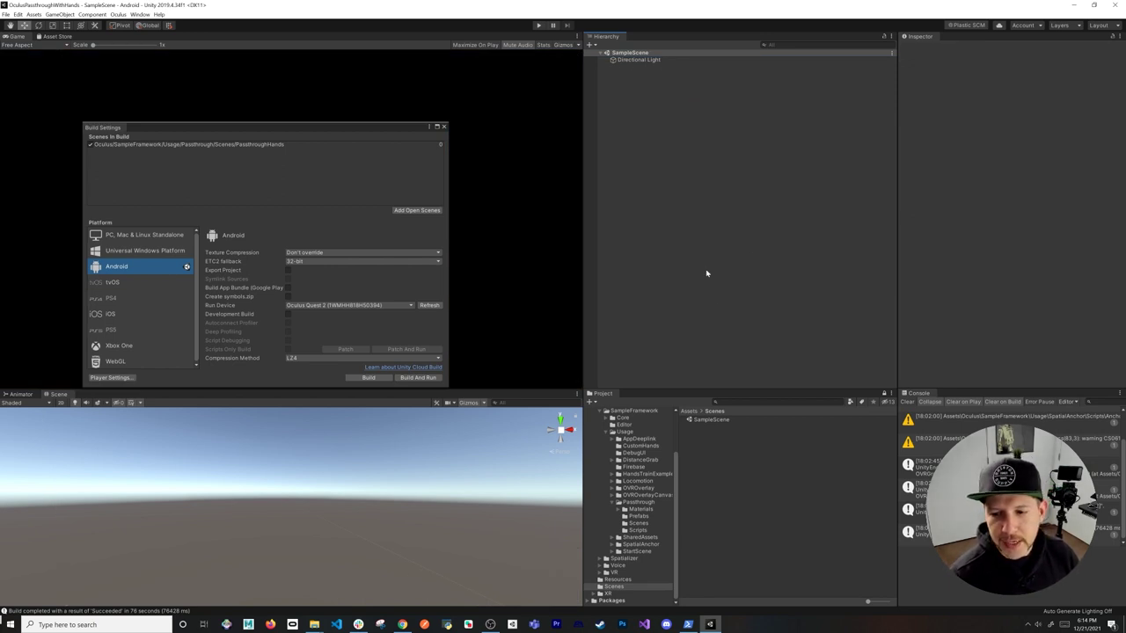
In the Lighting settings, clear Skybox Material and Sun Source to None
{"action": "left_click", "coordinate": [1115, 612]}
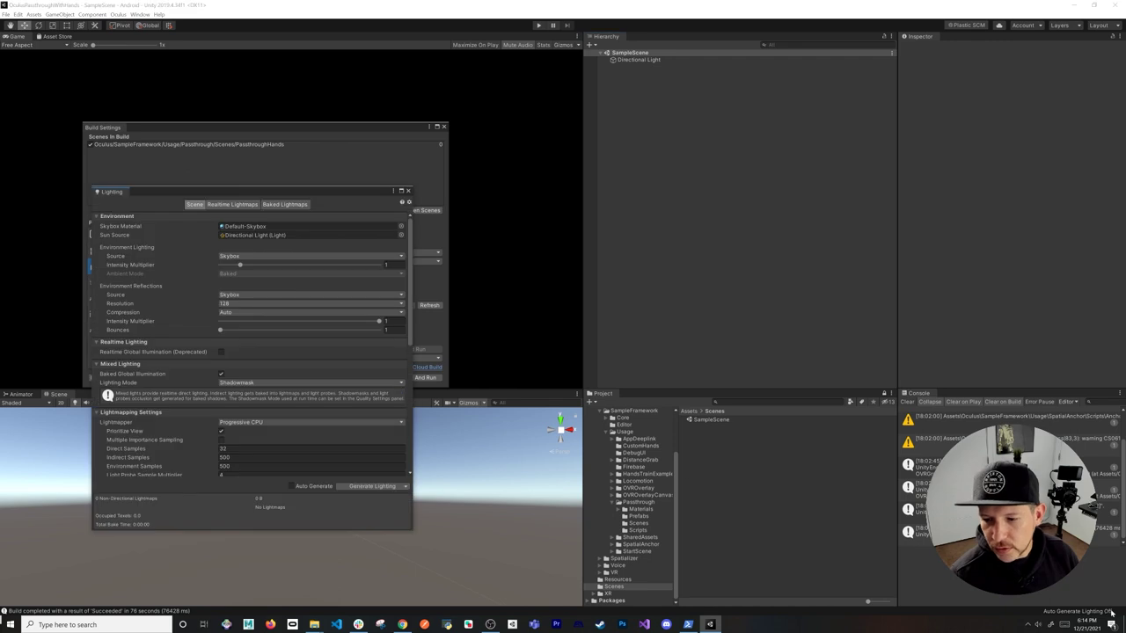
{"action": "key", "text": "Delete"}
{"action": "left_click", "coordinate": [252, 235]}
{"action": "key", "text": "Delete"}
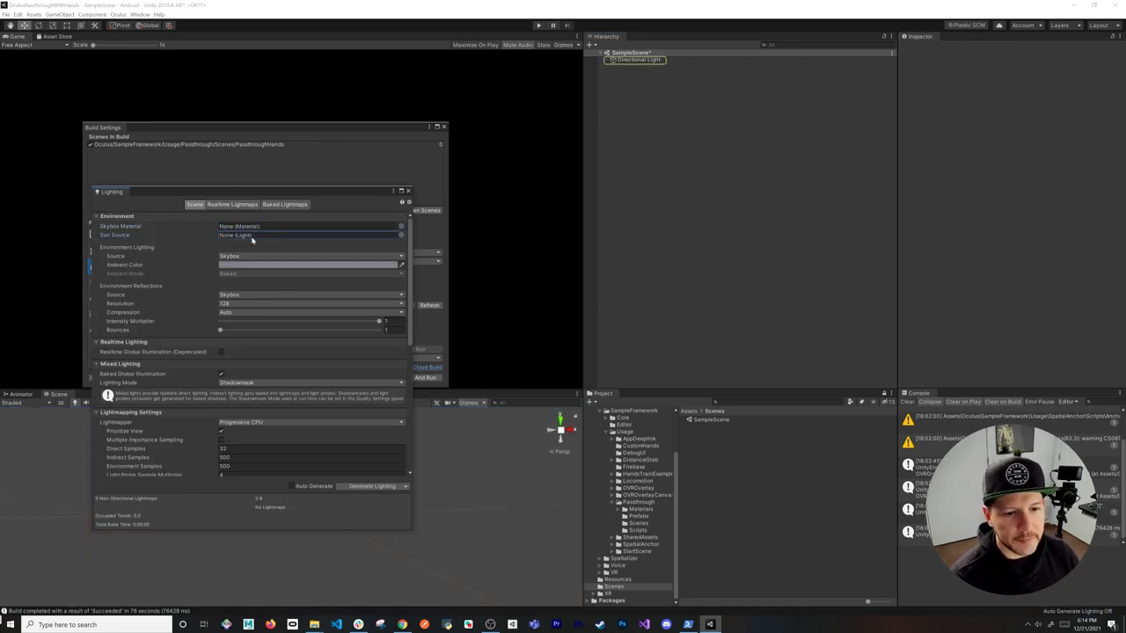
Close Lighting and Build Settings, then rename SampleScene to UnderlayPassthroughHandsDemo and reload it
{"action": "left_click", "coordinate": [407, 191]}
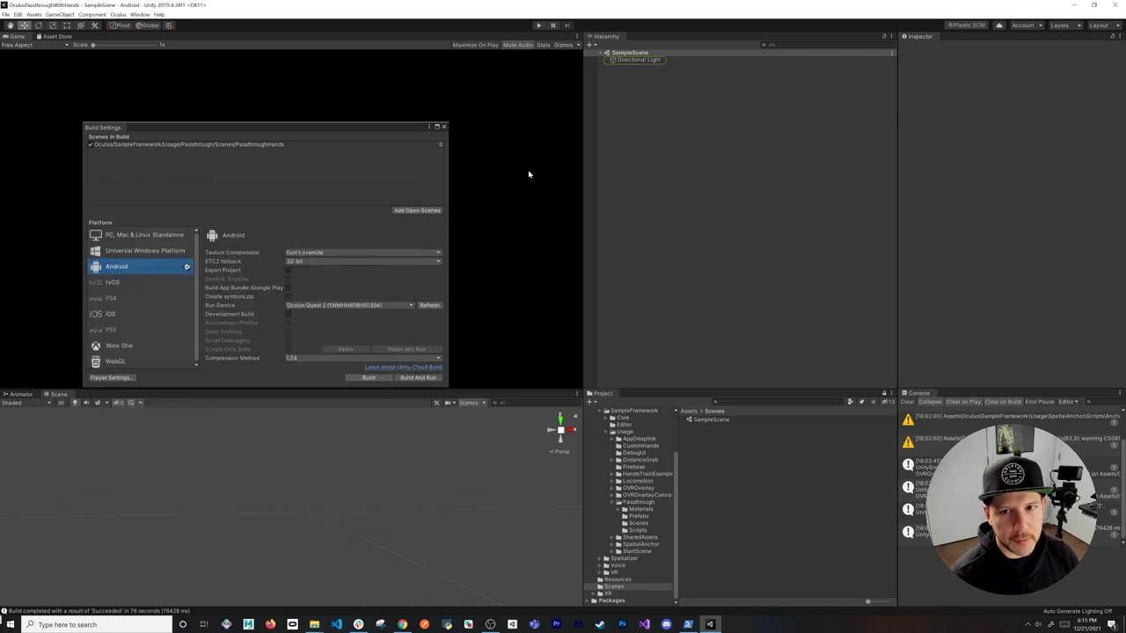
{"action": "left_click", "coordinate": [443, 126]}
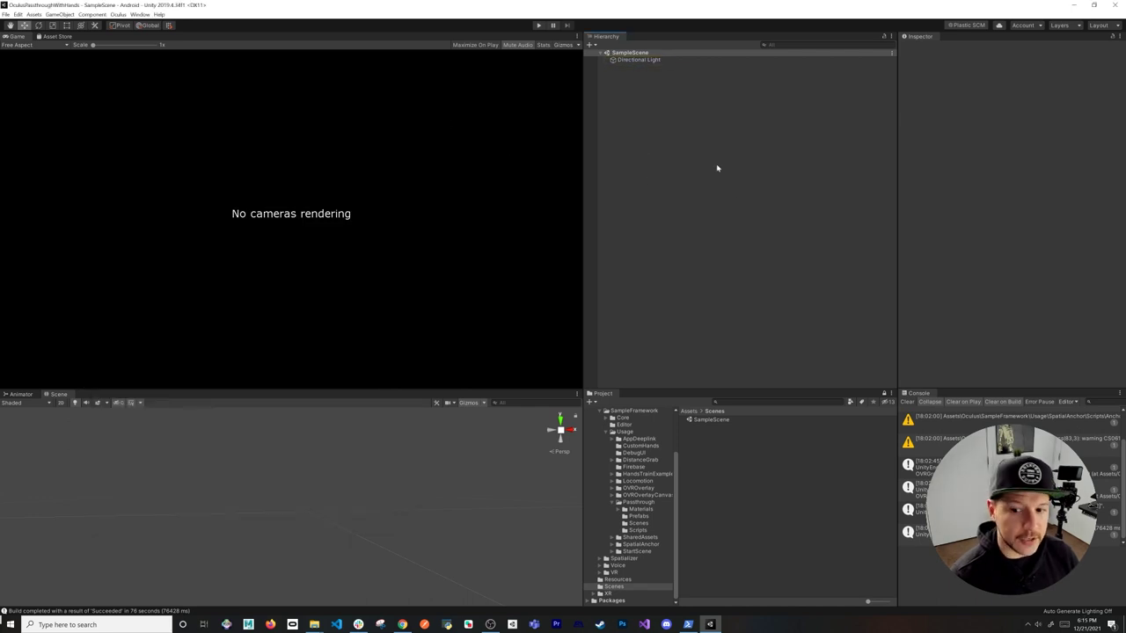
{"action": "key", "text": "ctrl+f"}
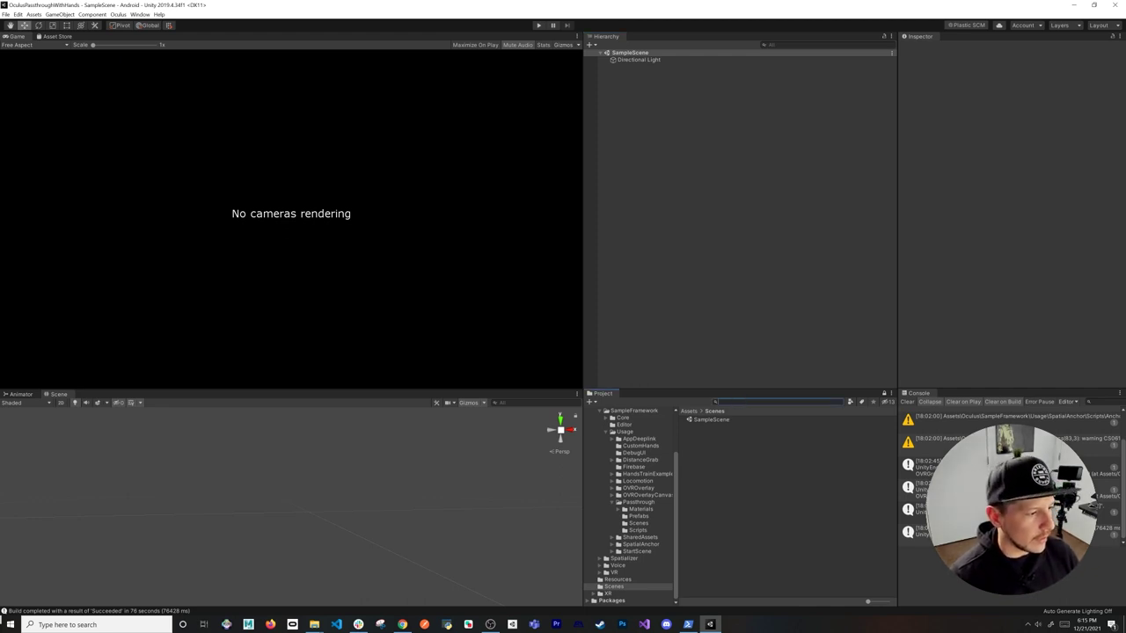
{"action": "key", "text": "alt+Tab"}
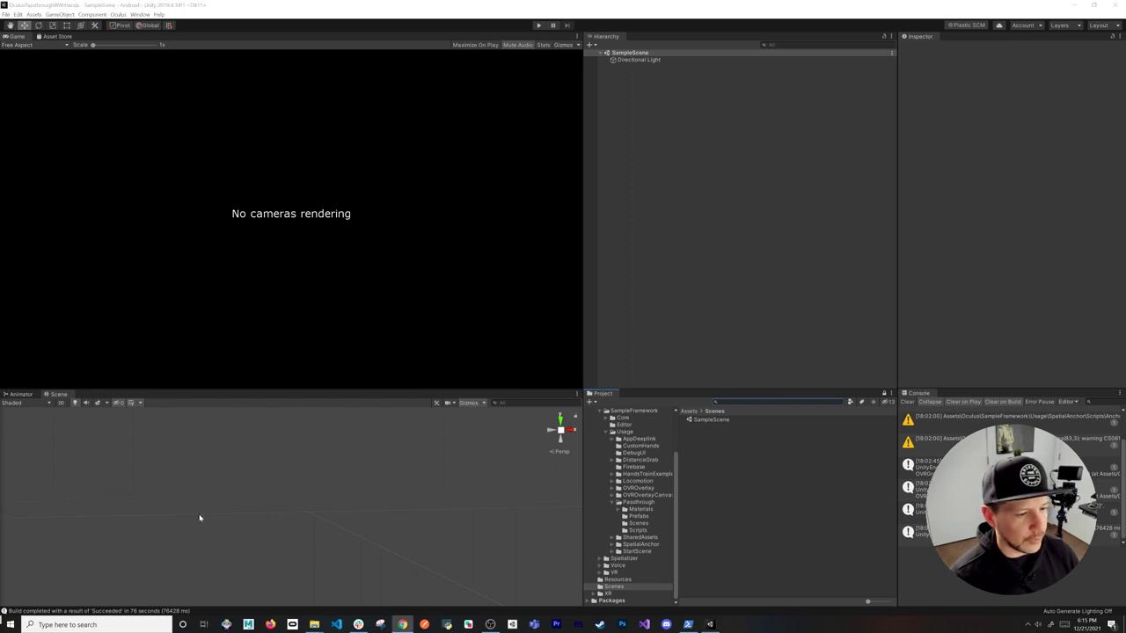
{"action": "left_click", "coordinate": [711, 421]}
{"action": "key", "text": "F2"}
{"action": "type", "text": "UnderlayPassthroughHandsDemo"}
{"action": "key", "text": "Return"}
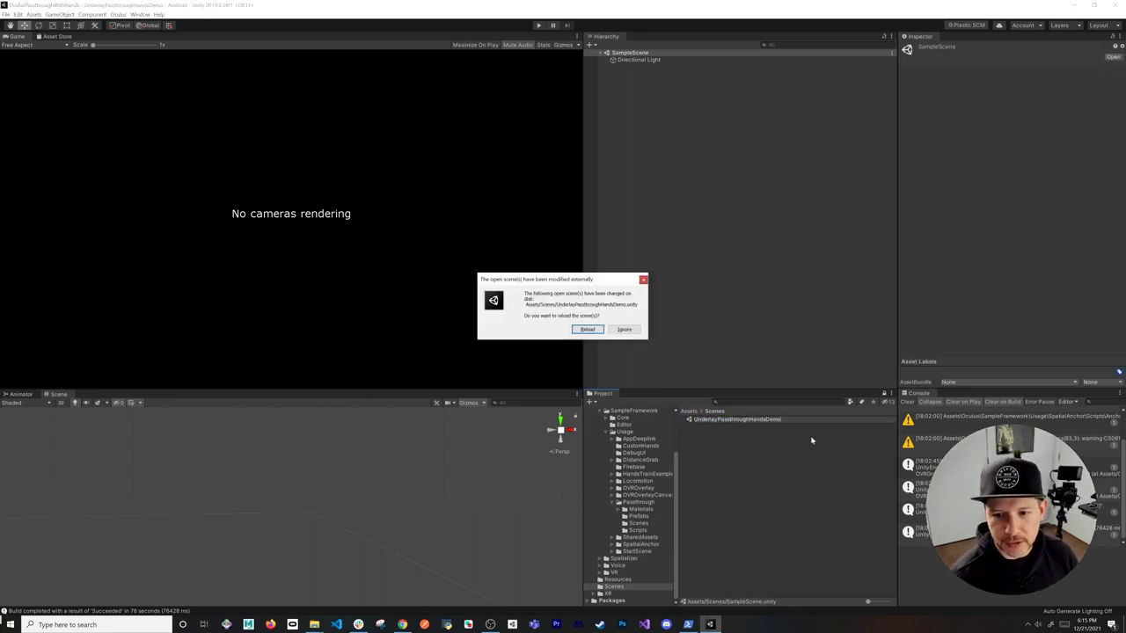
{"action": "left_click", "coordinate": [587, 329]}
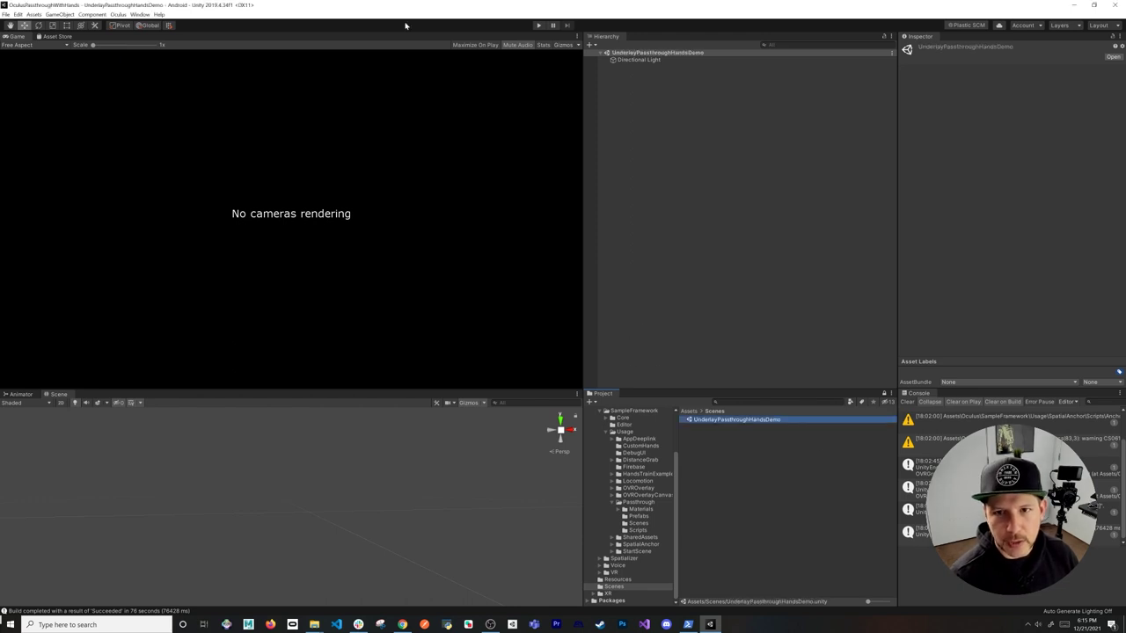
Add the open UnderlayPassthroughHandsDemo scene to the Build Settings scene list
{"action": "left_click", "coordinate": [5, 14]}
{"action": "left_click", "coordinate": [27, 93]}
{"action": "left_click", "coordinate": [422, 211]}
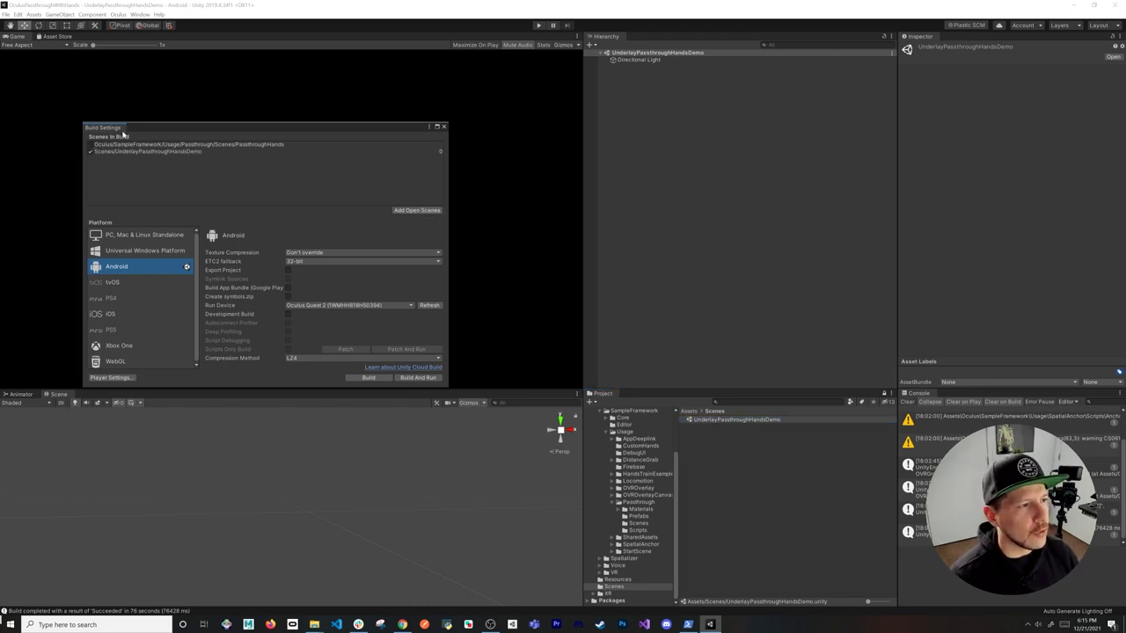
Search the Project panel for OVRCameraRig and drag the prefab into the Hierarchy
{"action": "left_click", "coordinate": [443, 127]}
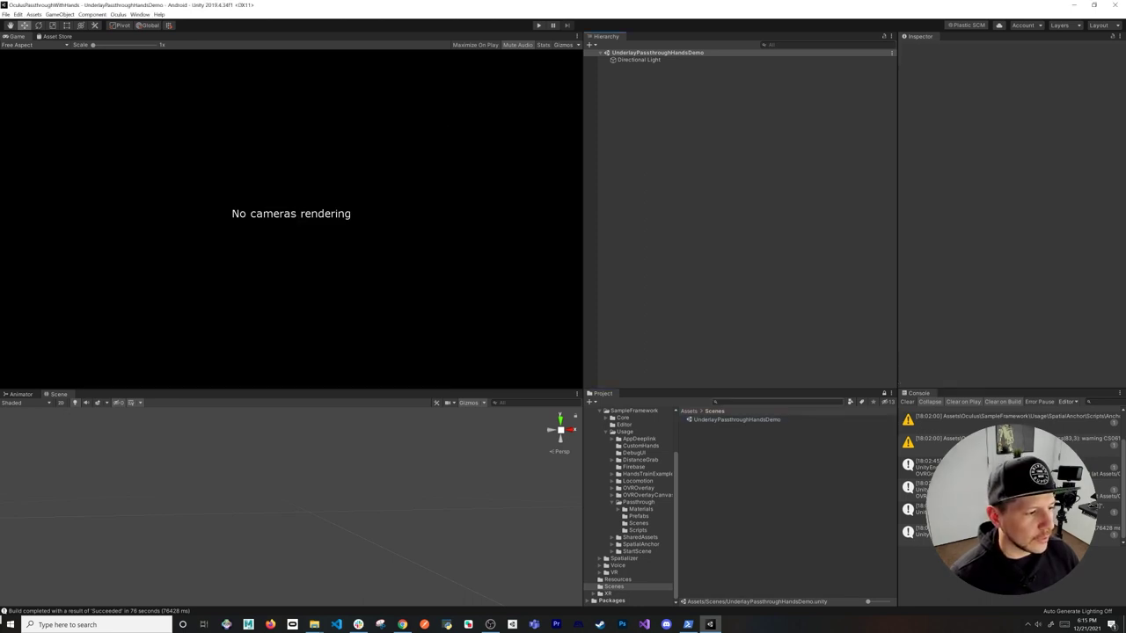
{"action": "left_click", "coordinate": [778, 402]}
{"action": "type", "text": "OVR"}
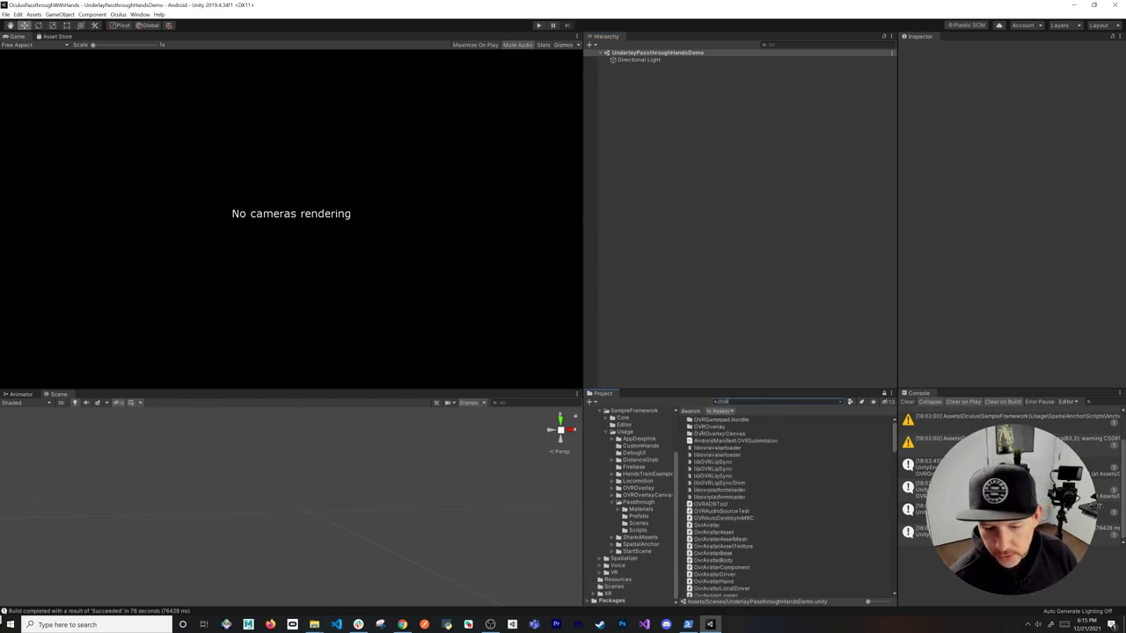
{"action": "type", "text": "Camer"}
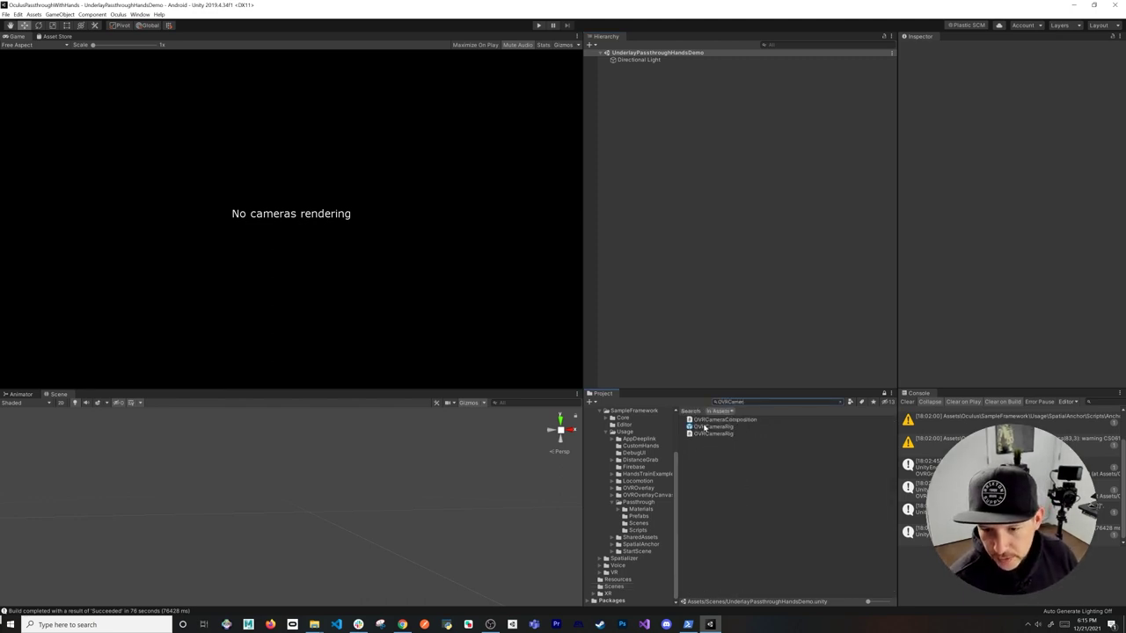
{"action": "left_click_drag", "start_coordinate": [730, 429], "coordinate": [689, 131]}
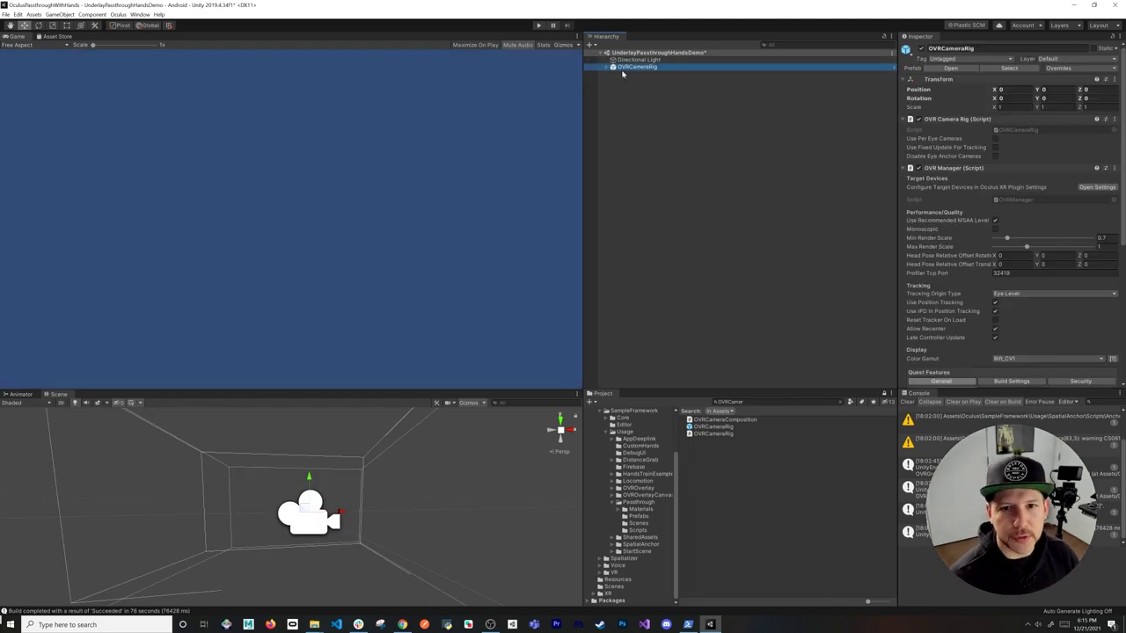
Save the scene and tick Enable Passthrough under Insight Passthrough in OVRCameraRig's OVR Manager
{"action": "key", "text": "ctrl+s"}
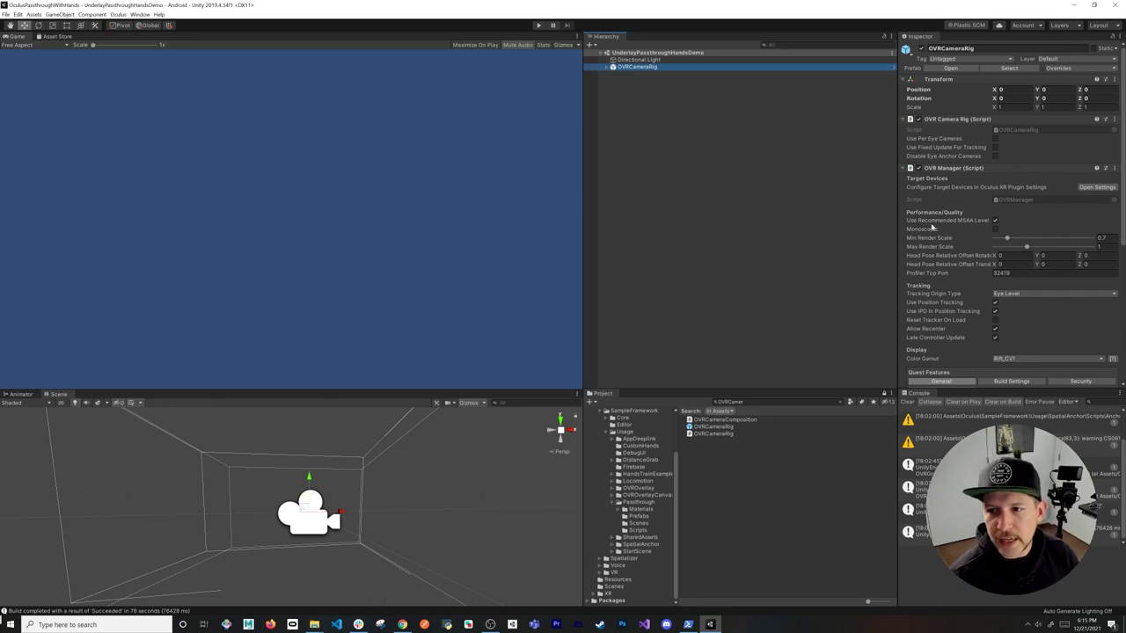
{"action": "scroll", "coordinate": [959, 211], "scroll_direction": "down", "scroll_amount": 5}
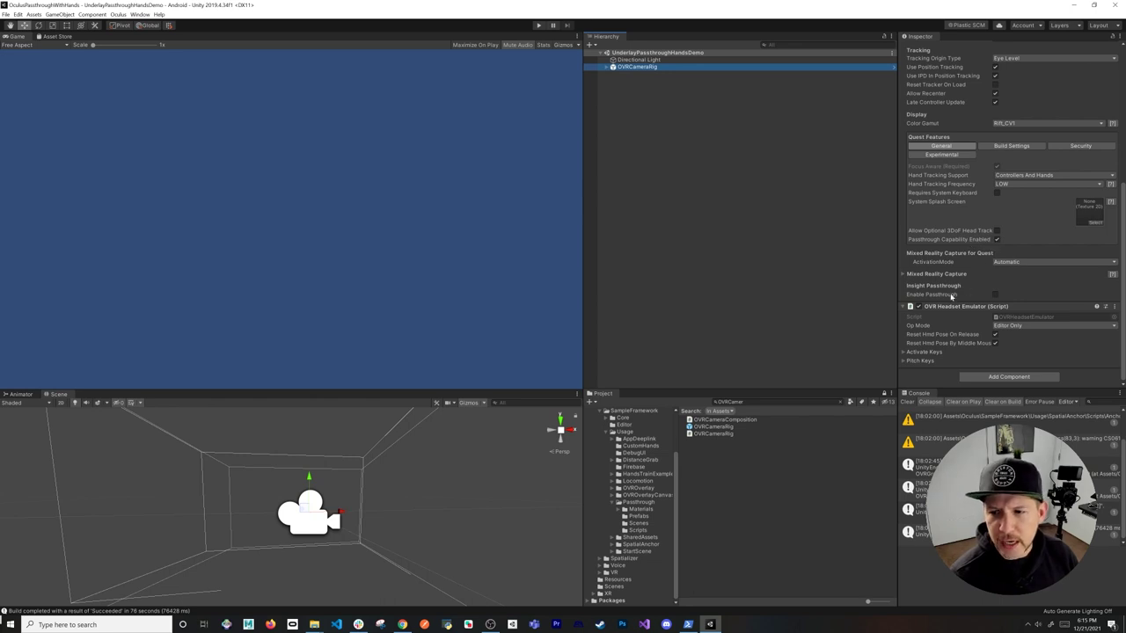
{"action": "left_click", "coordinate": [995, 295]}
{"action": "left_click", "coordinate": [989, 376]}
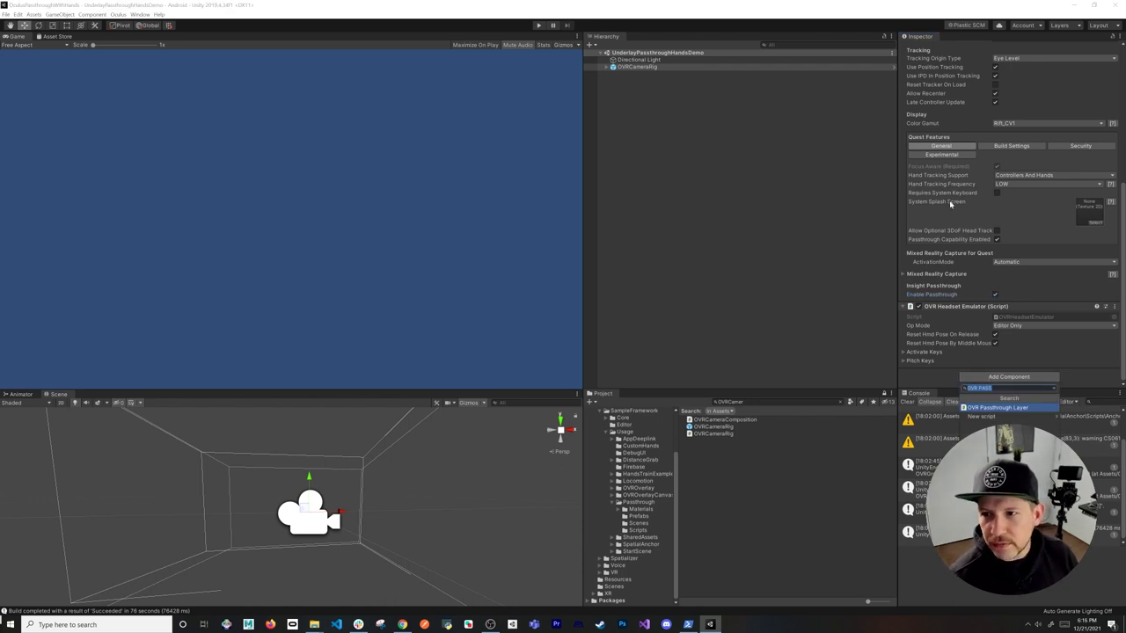
{"action": "scroll", "coordinate": [976, 133], "scroll_direction": "up", "scroll_amount": 3}
{"action": "left_click", "coordinate": [963, 92]}
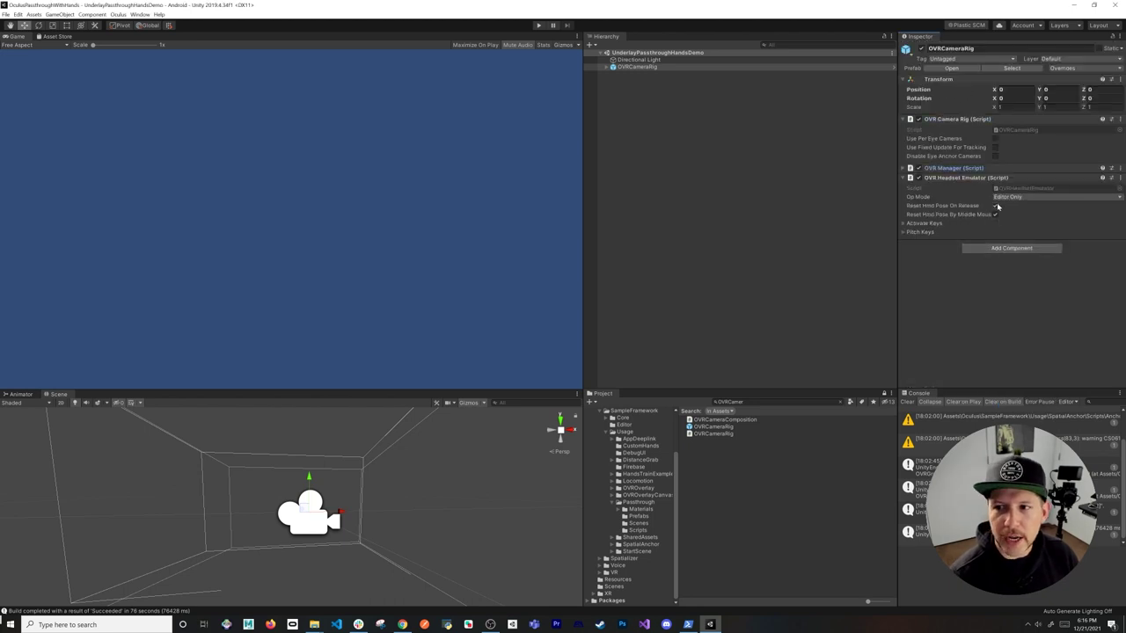
Add an OVR Passthrough Layer component to OVRCameraRig with Placement set to Underlay
{"action": "left_click", "coordinate": [983, 248]}
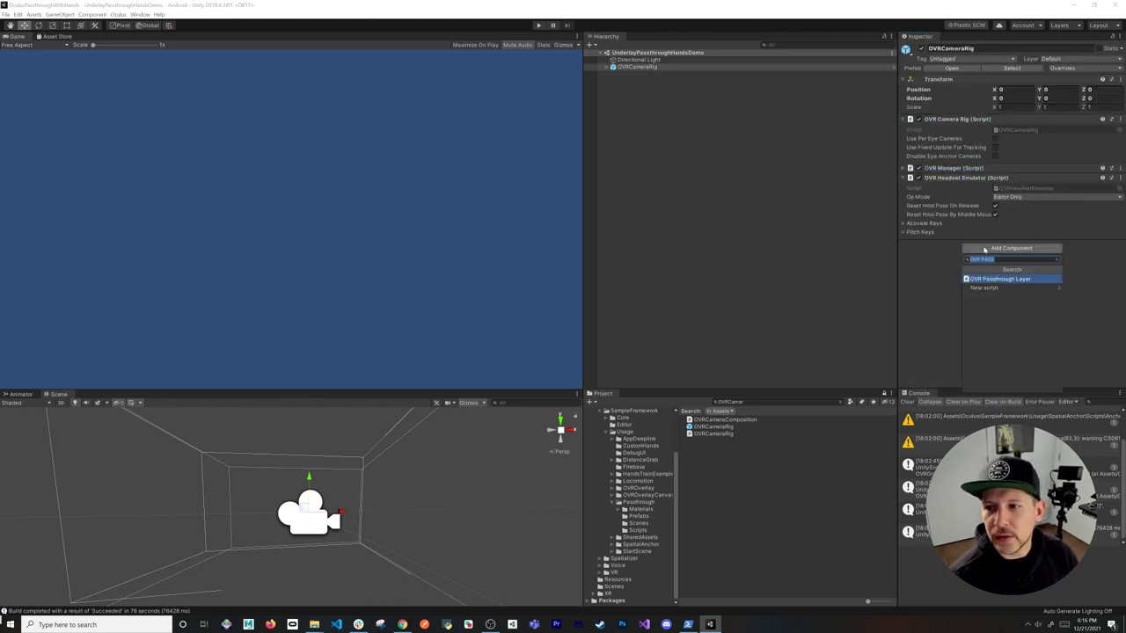
{"action": "key", "text": "Return"}
{"action": "left_click", "coordinate": [1011, 276]}
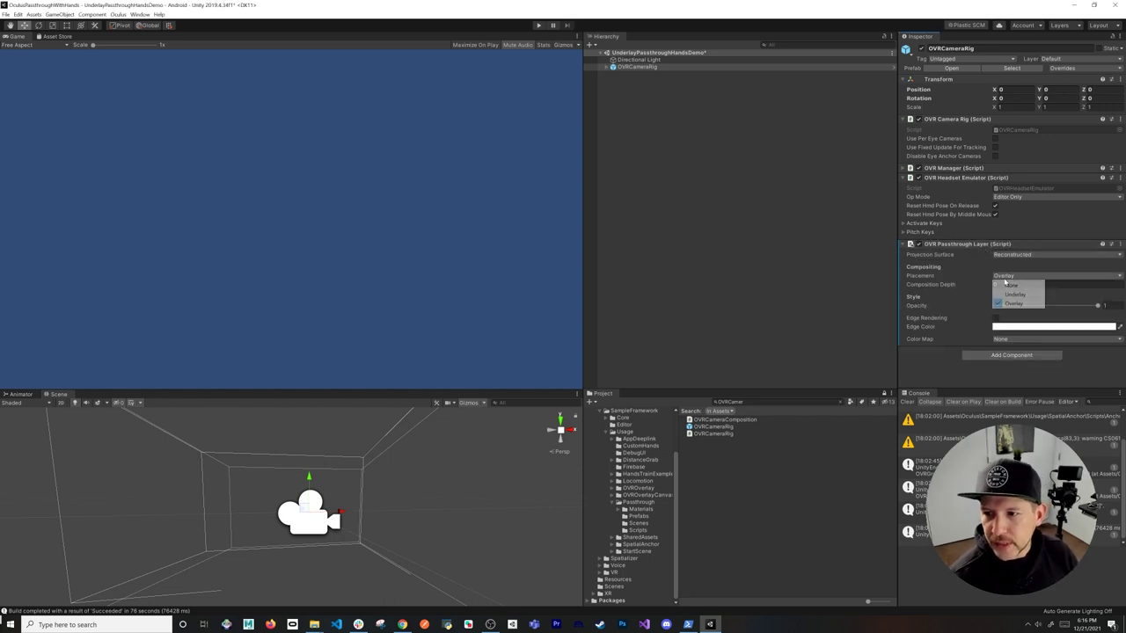
{"action": "left_click", "coordinate": [1011, 295]}
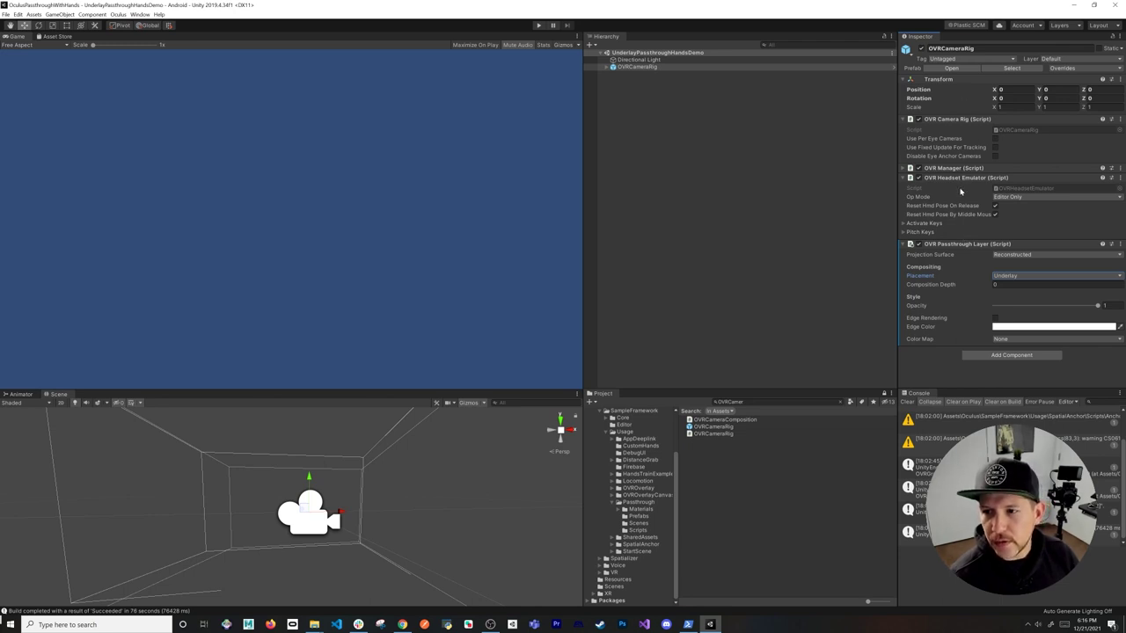
{"action": "left_click", "coordinate": [611, 68]}
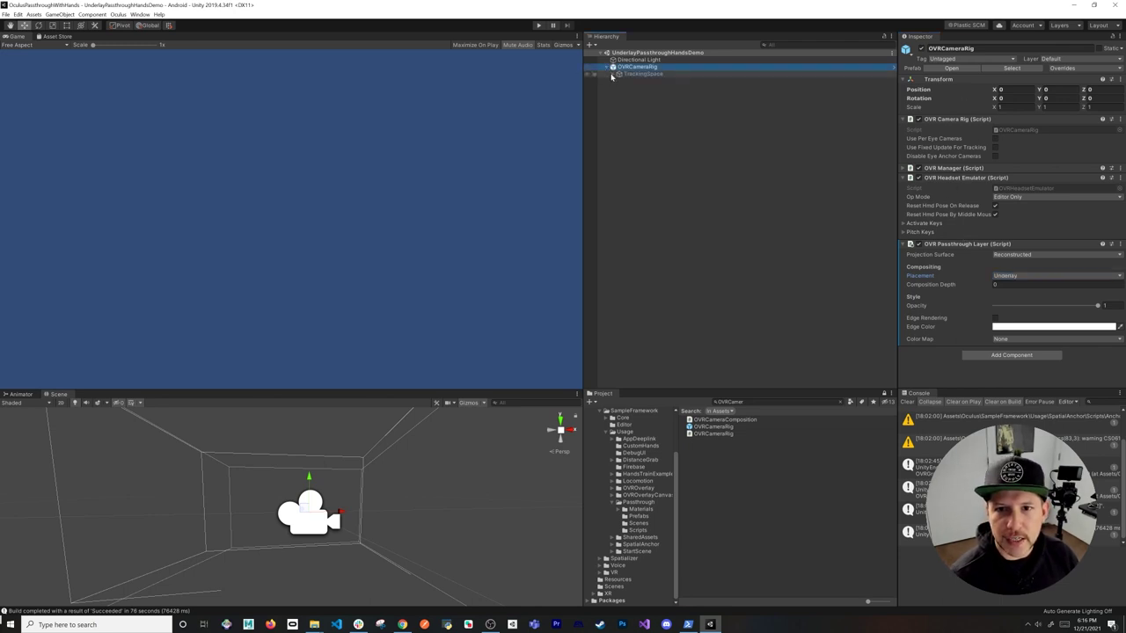
Select CenterEyeAnchor under TrackingSpace and set its Camera Background colour to black
{"action": "left_click", "coordinate": [618, 74]}
{"action": "left_click", "coordinate": [623, 89]}
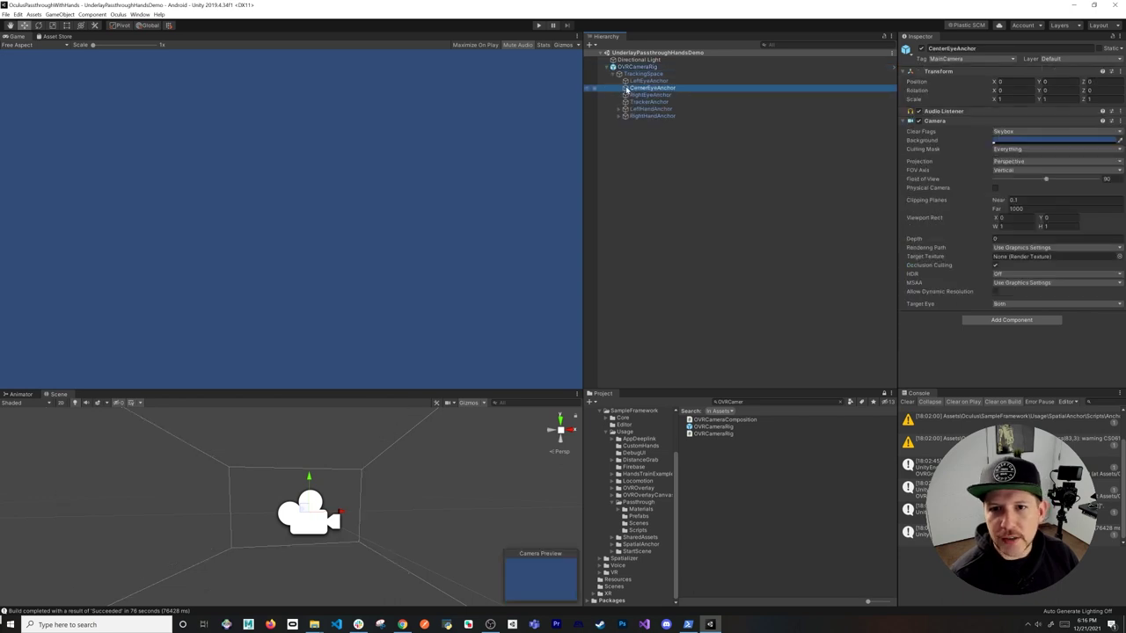
{"action": "left_click", "coordinate": [1016, 141]}
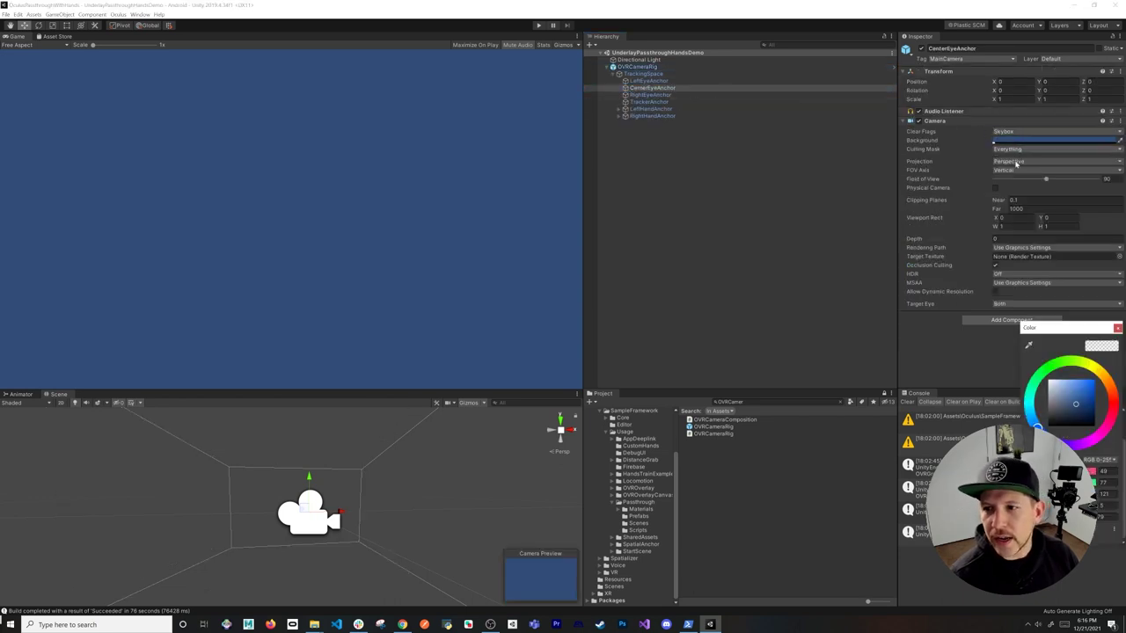
{"action": "left_click_drag", "start_coordinate": [1066, 417], "coordinate": [1047, 427]}
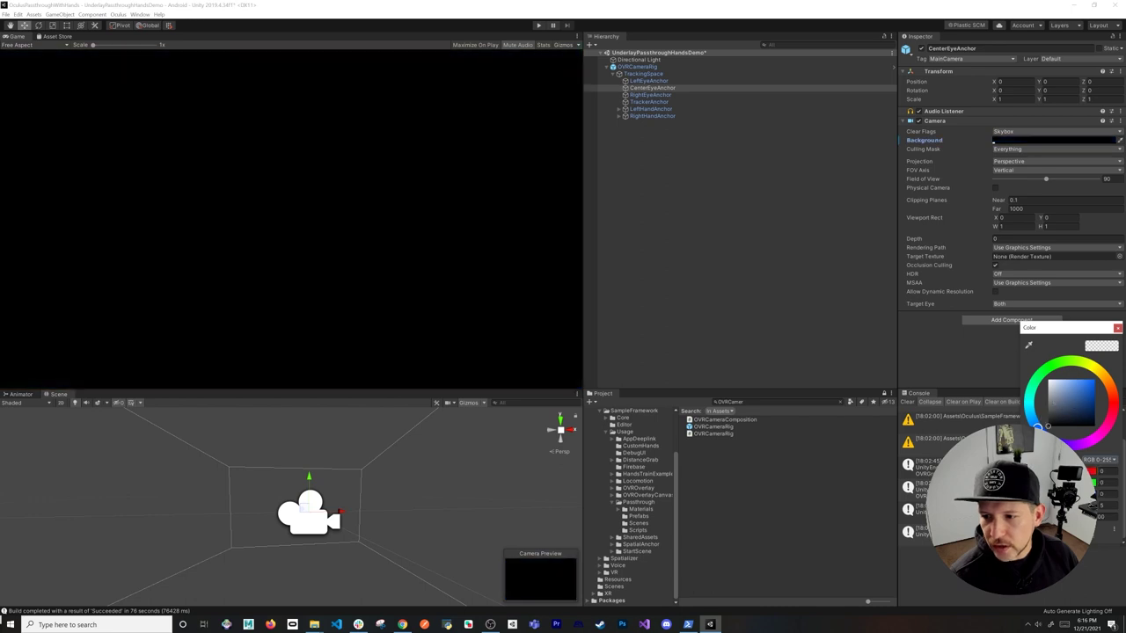
{"action": "left_click", "coordinate": [1114, 402]}
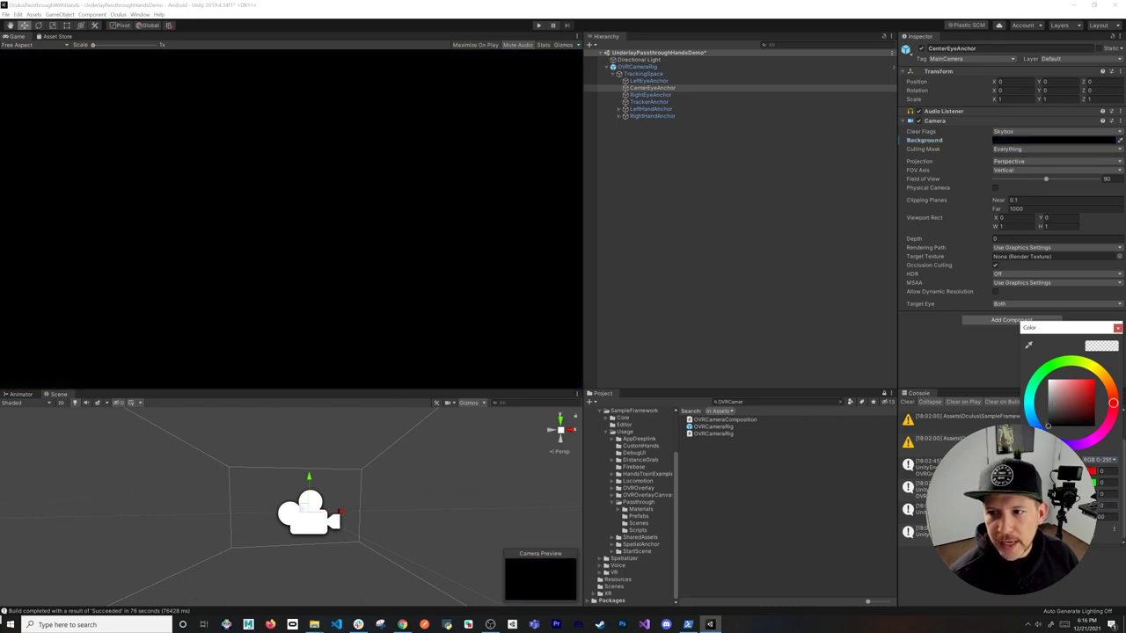
{"action": "left_click", "coordinate": [1117, 327]}
{"action": "left_click", "coordinate": [651, 108]}
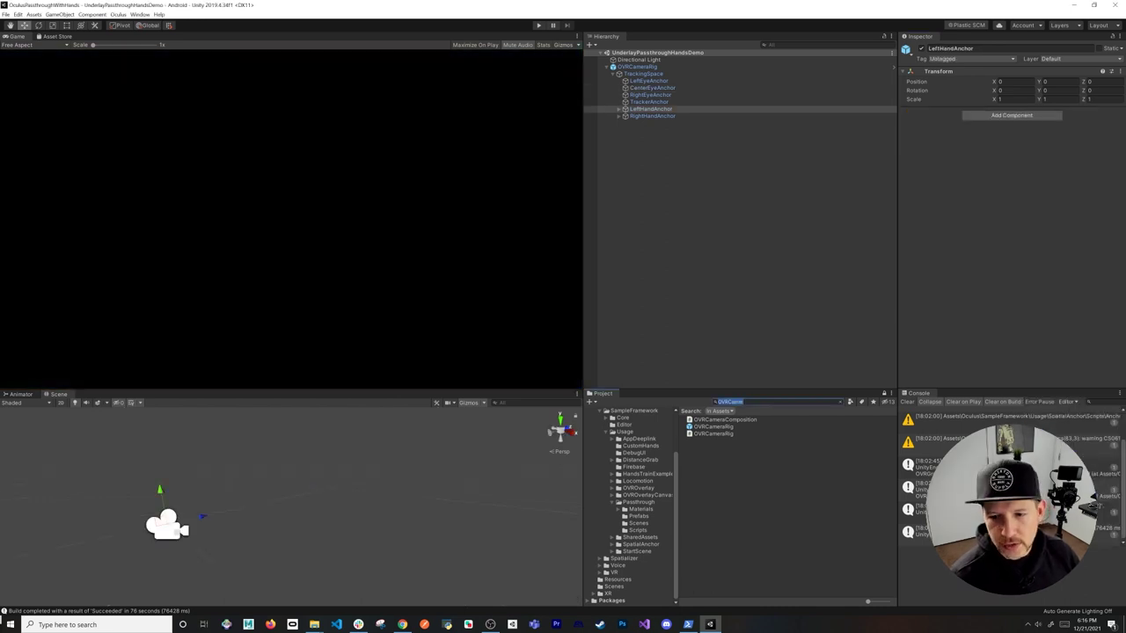